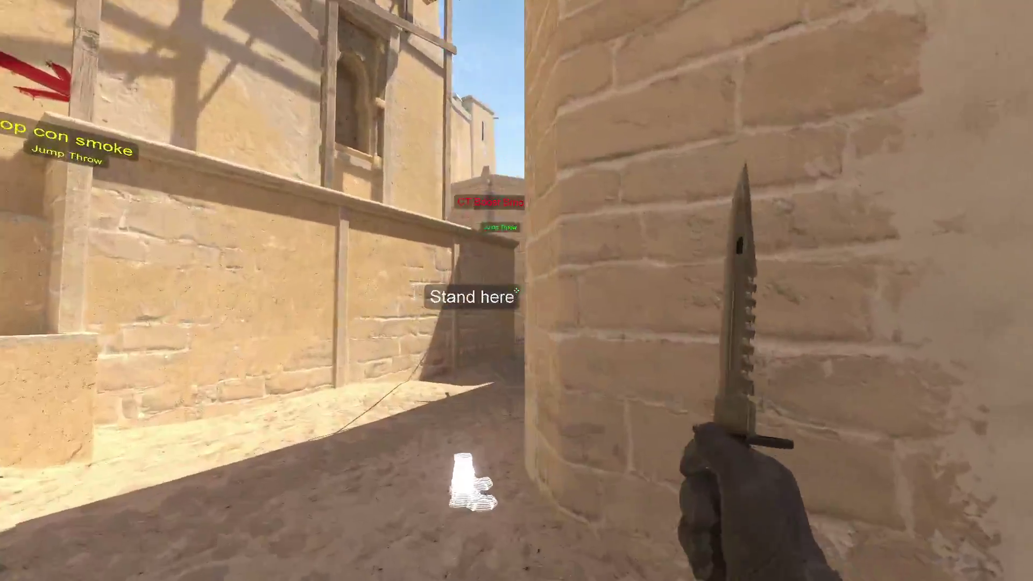
Move to the marked standing spot, equip the smoke grenade, aim at the top con smoke target and jump-throw it
{"action": "key", "text": "w"}
{"action": "key", "text": "4"}
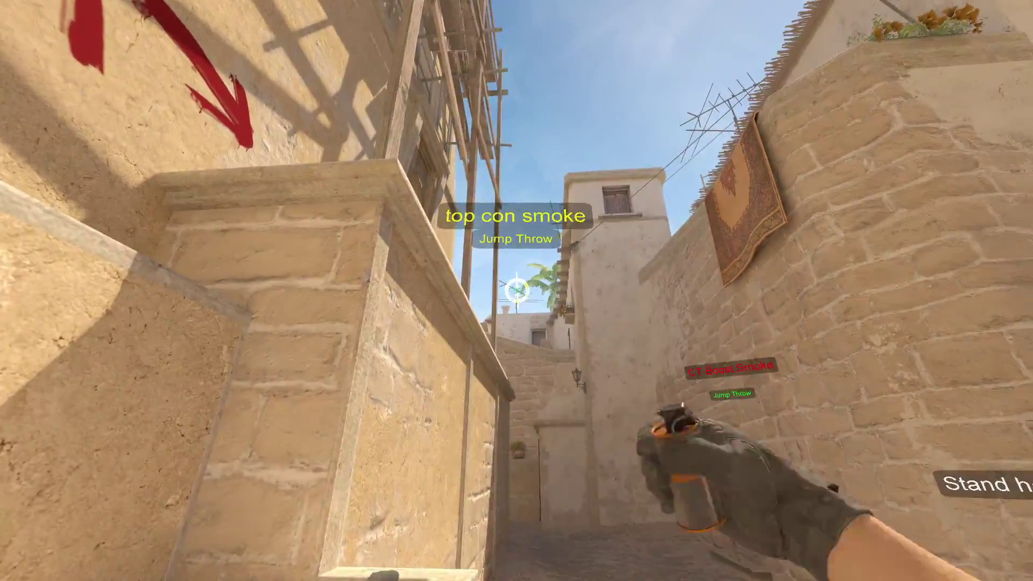
{"action": "key", "text": "space"}
{"action": "left_click", "coordinate": [516, 291]}
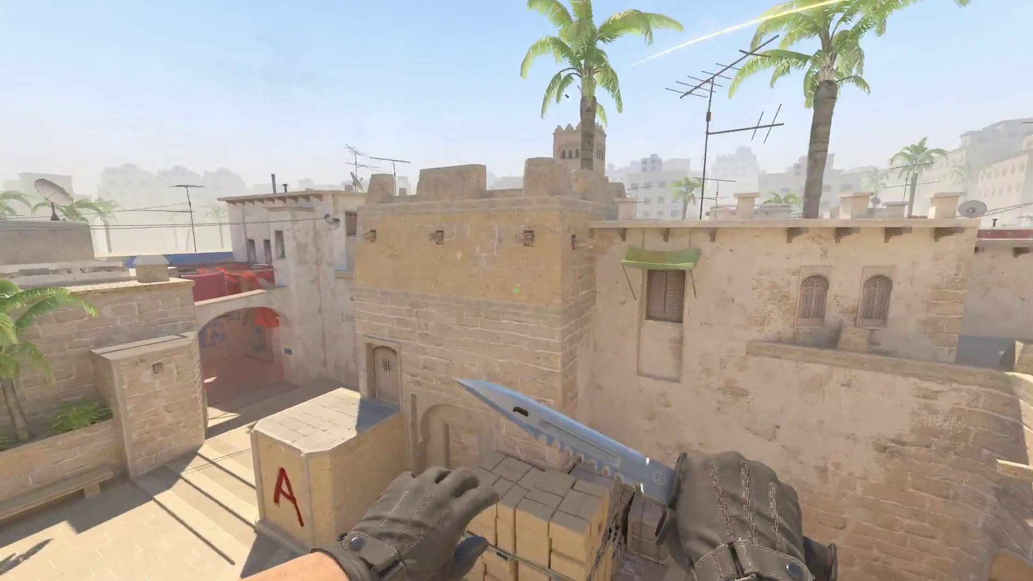
{"action": "key", "text": "w"}
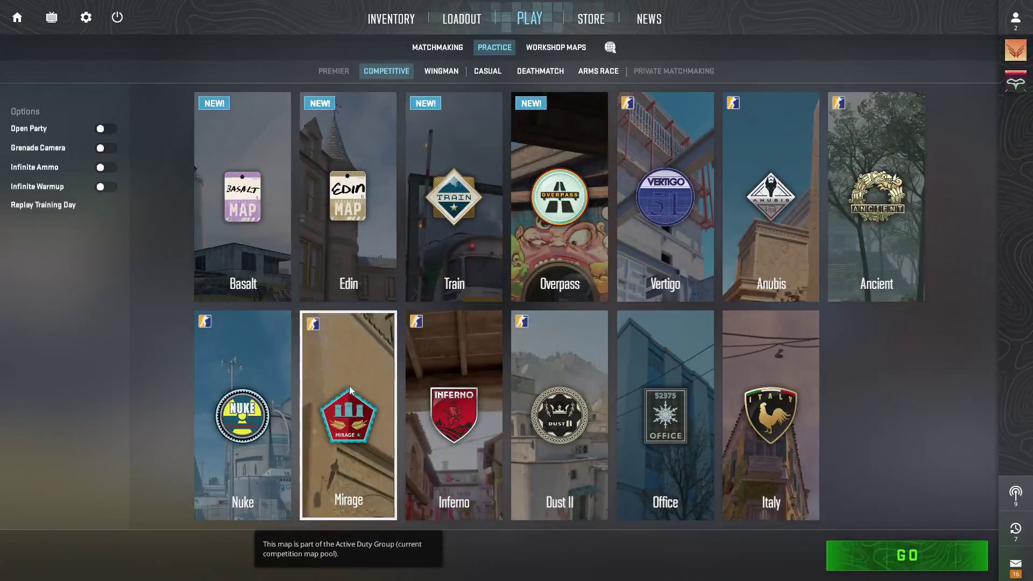
Turn on the Open Party and Grenade Camera options for the competitive practice match on Mirage
{"action": "left_click", "coordinate": [107, 129]}
{"action": "left_click", "coordinate": [111, 149]}
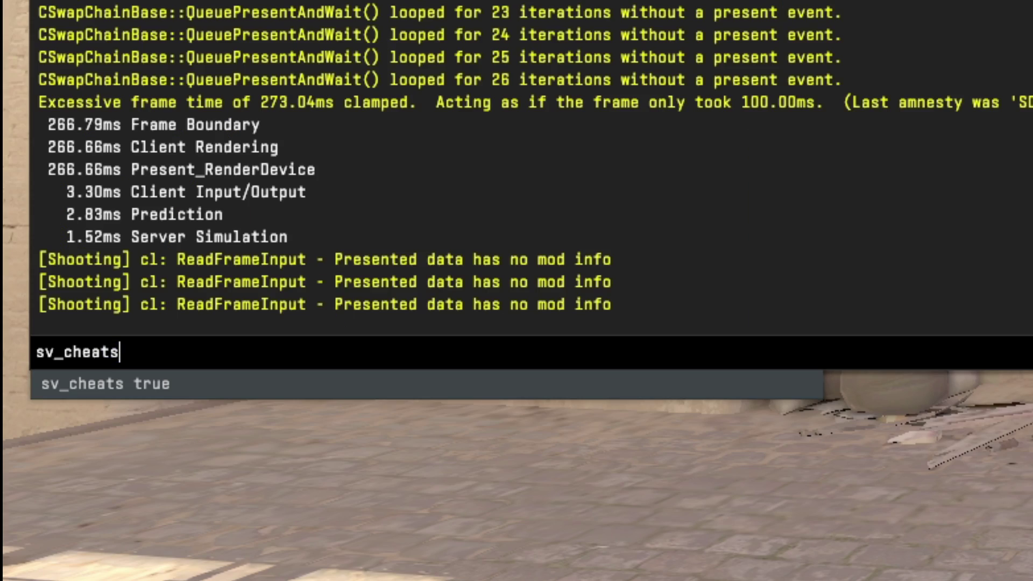
Enable cheats with sv_cheats 1 and map annotations with sv_allow_annotations 1 in the console
{"action": "type", "text": " 1"}
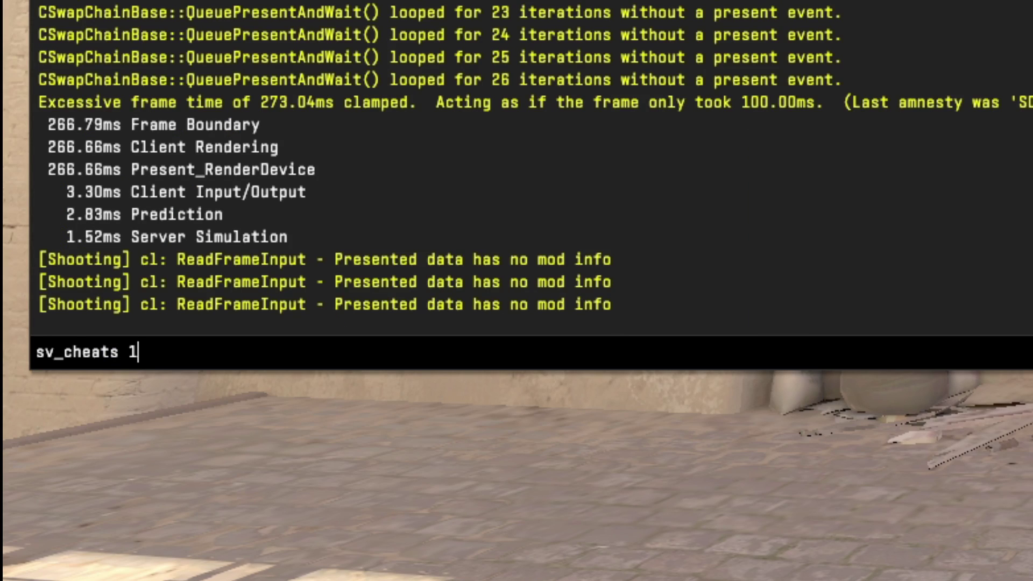
{"action": "key", "text": "Return"}
{"action": "type", "text": "sv_allow_annotations 1"}
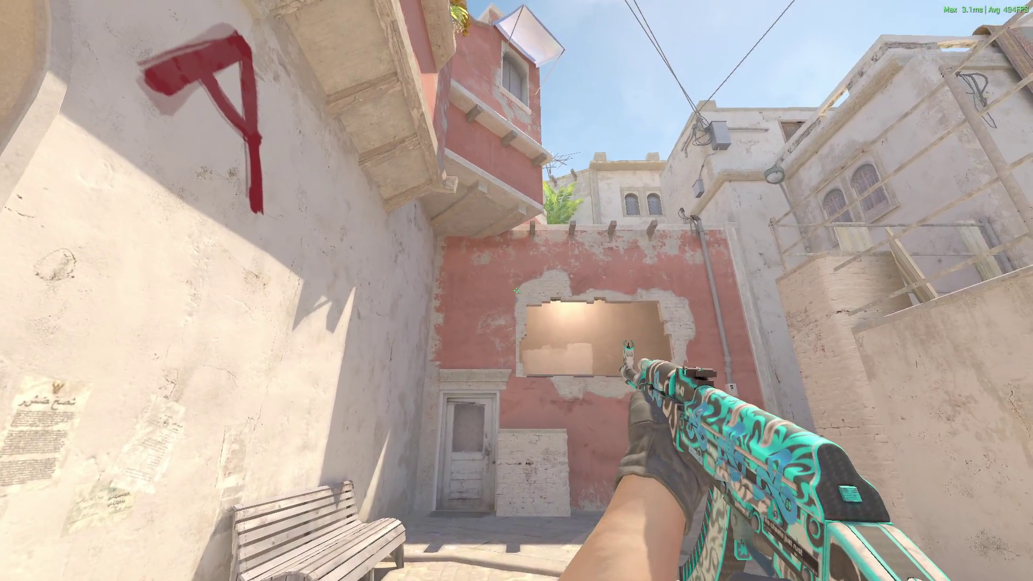
Start a line at the wall opening's upper-left corner with annotation_create line surface new, and extend it to the upper-right corner with annotation_create line surface
{"action": "key", "text": "grave"}
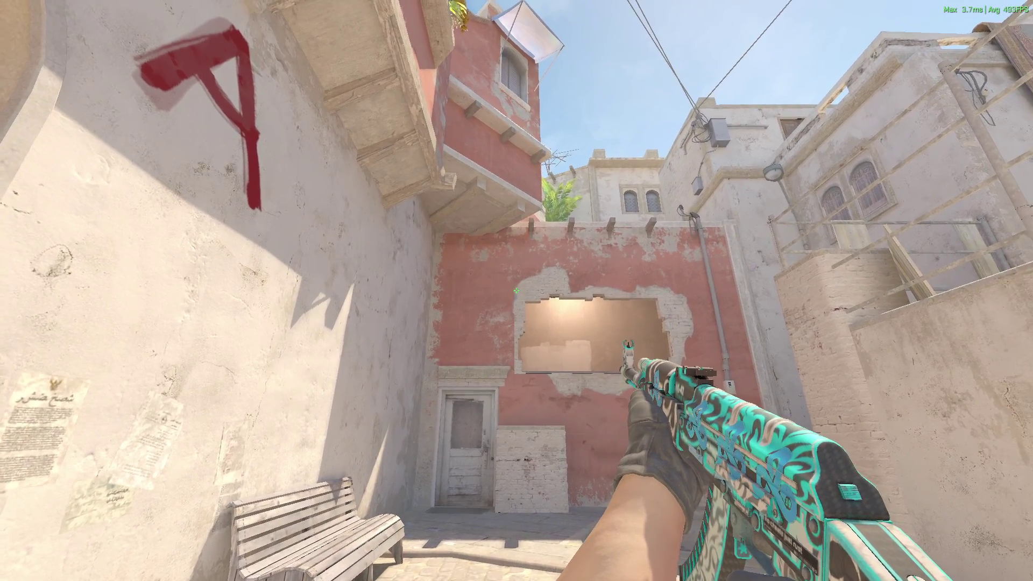
{"action": "mouse_move", "coordinate": [516, 290]}
{"action": "key", "text": "grave"}
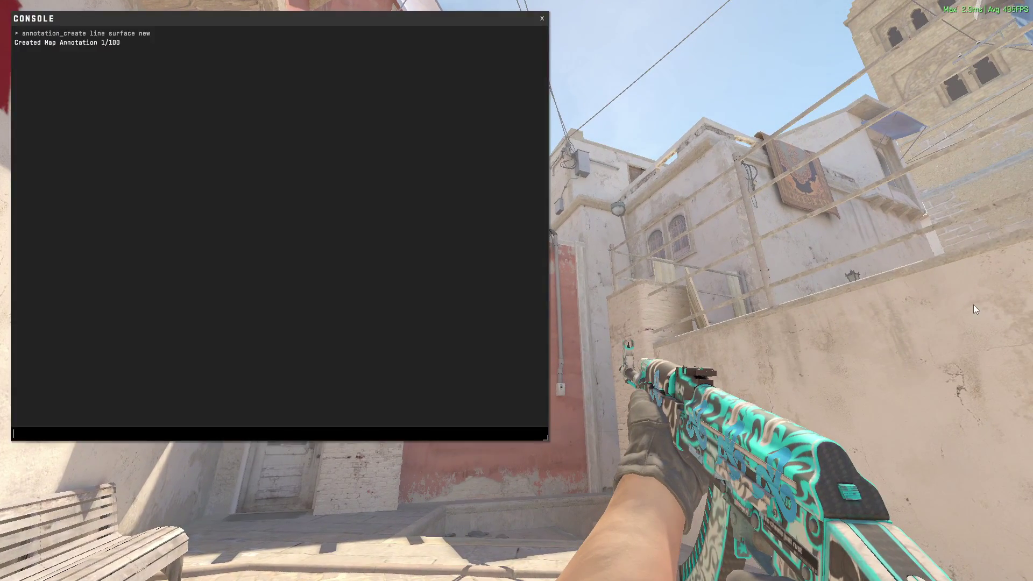
{"action": "key", "text": "Up"}
{"action": "key", "text": "BackSpace"}
{"action": "key", "text": "BackSpace"}
{"action": "key", "text": "BackSpace"}
{"action": "key", "text": "BackSpace"}
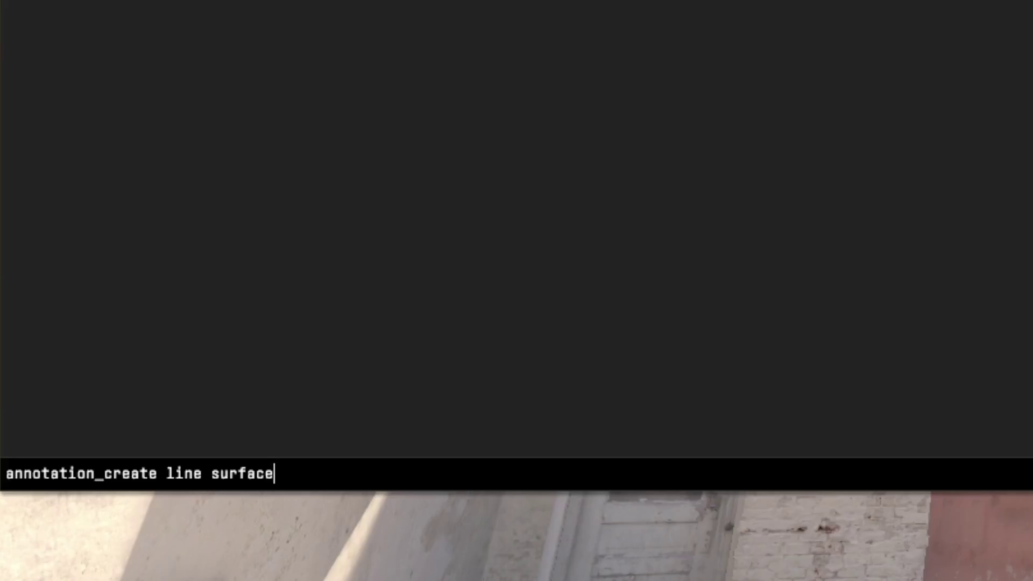
{"action": "key", "text": "Return"}
{"action": "key", "text": "grave"}
Extend the surface line through the wall opening's lower-right and lower-left corners with annotation_create line surface
{"action": "mouse_move", "coordinate": [516, 290]}
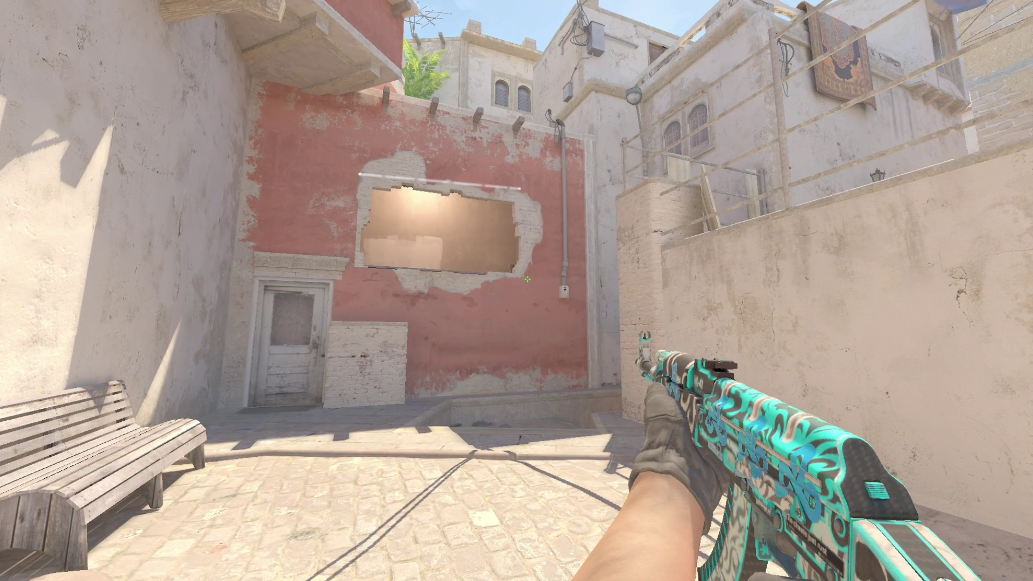
{"action": "key", "text": "grave"}
{"action": "key", "text": "Up"}
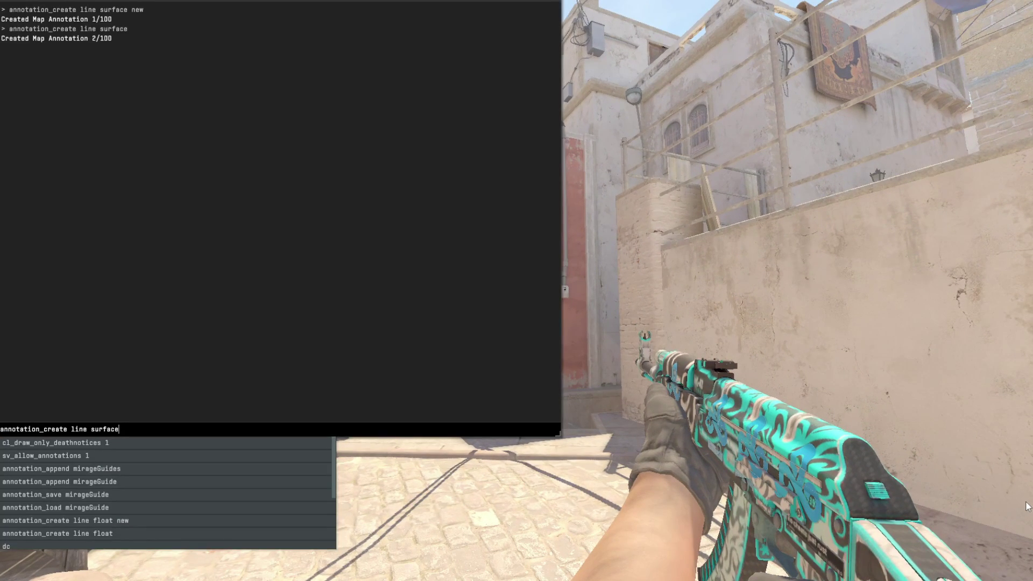
{"action": "key", "text": "Return"}
{"action": "key", "text": "grave"}
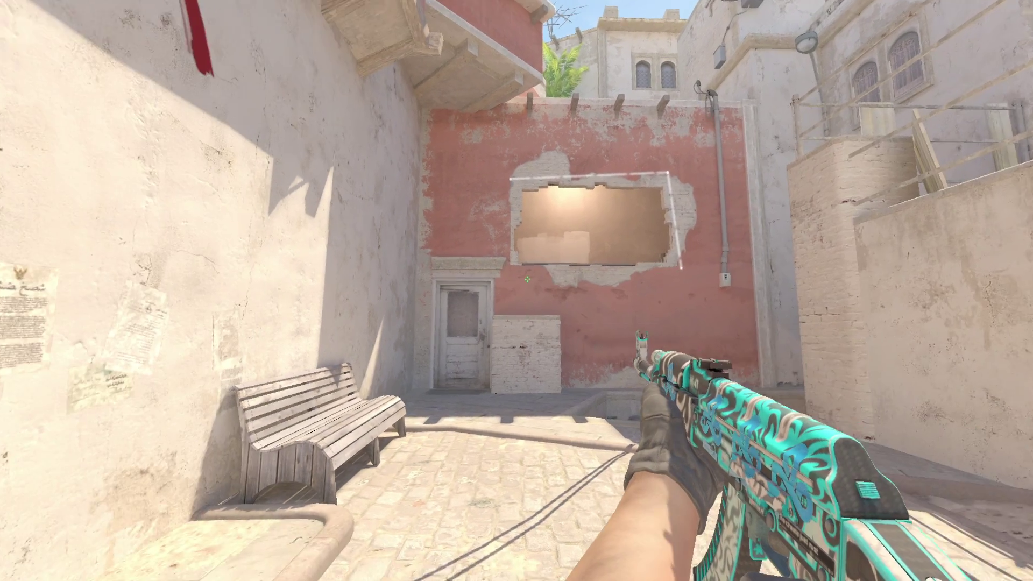
{"action": "key", "text": "grave"}
{"action": "key", "text": "Up"}
{"action": "key", "text": "Return"}
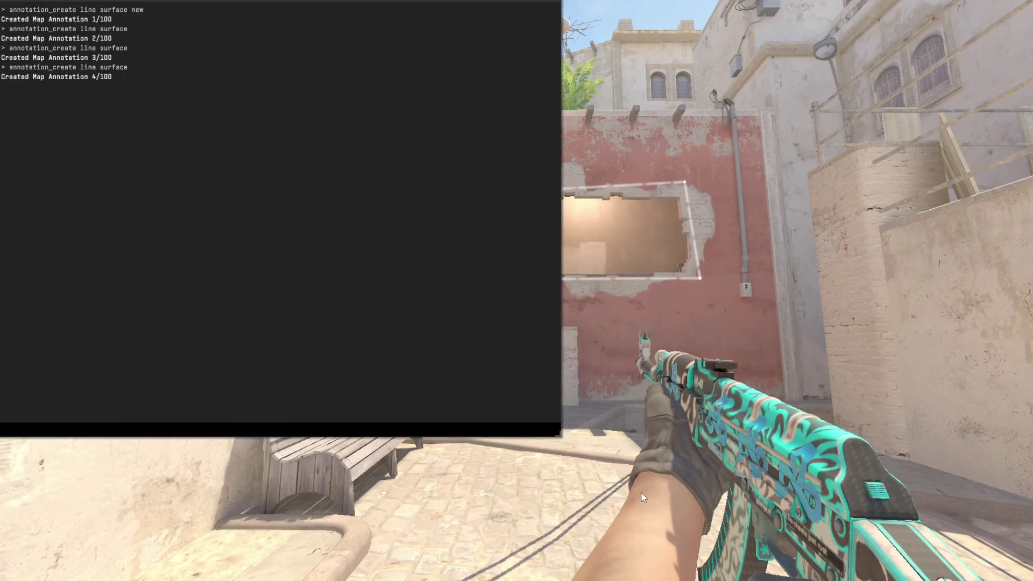
{"action": "key", "text": "grave"}
Close the outline at the opening's upper-left corner with one more annotation_create line surface
{"action": "key", "text": "grave"}
{"action": "key", "text": "Up"}
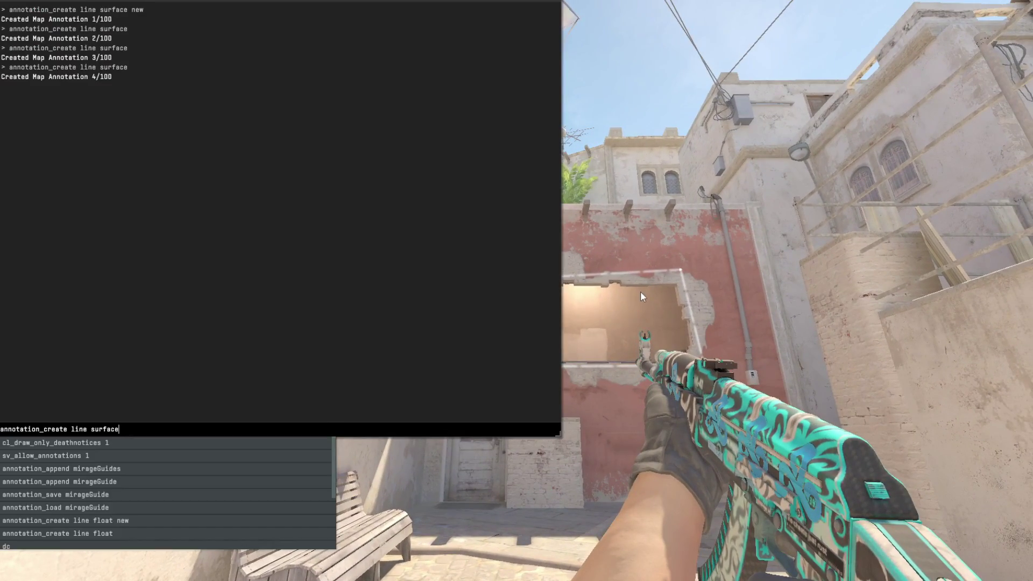
{"action": "key", "text": "Return"}
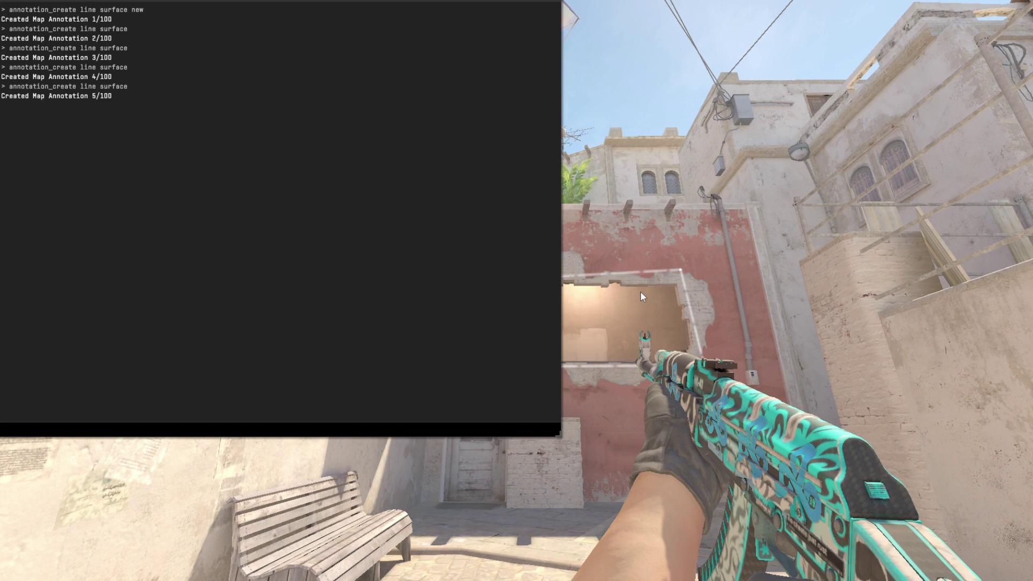
{"action": "key", "text": "grave"}
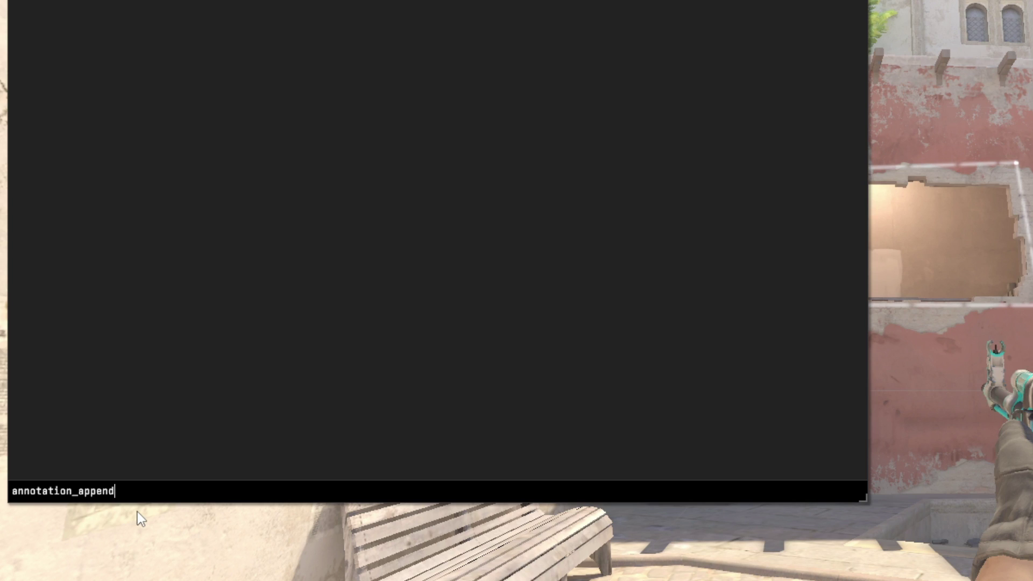
Try to run annotation_append without a file name and highlight the console's response
{"action": "key", "text": "Return"}
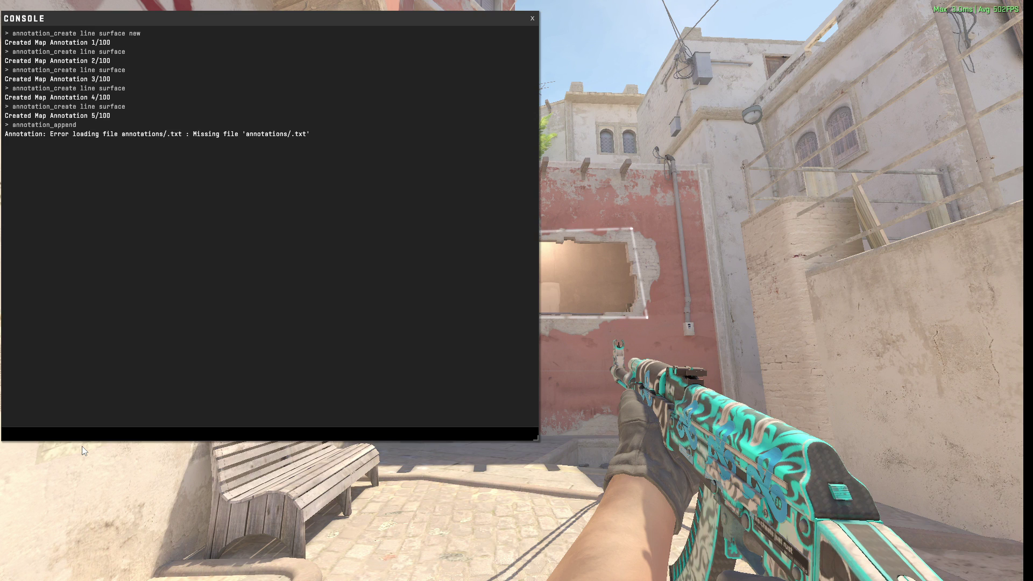
{"action": "left_click_drag", "start_coordinate": [6, 132], "coordinate": [153, 139]}
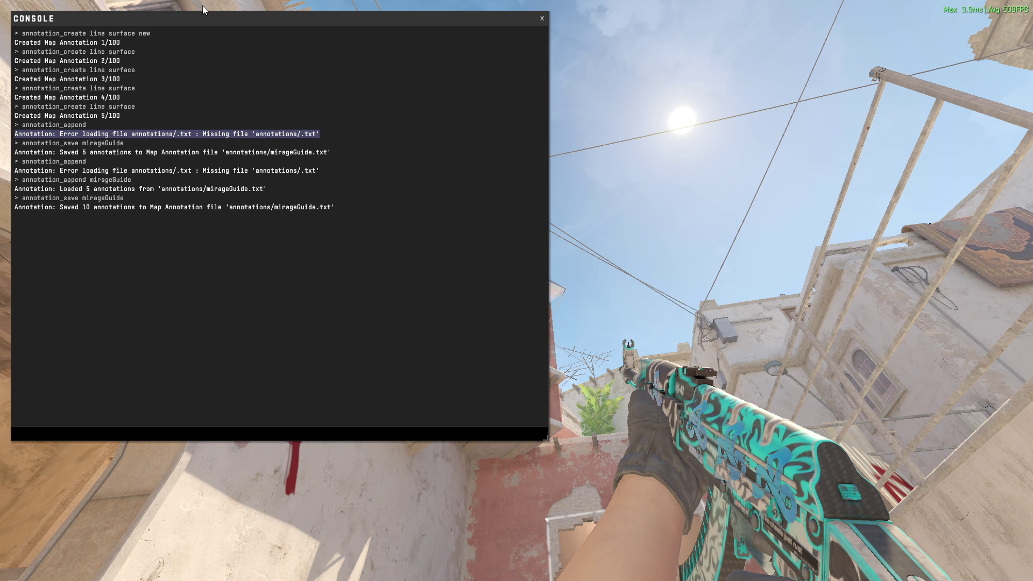
Add a surface line segment running up the red wall from the opening's upper-left corner with annotation_create line surface
{"action": "key", "text": "Up"}
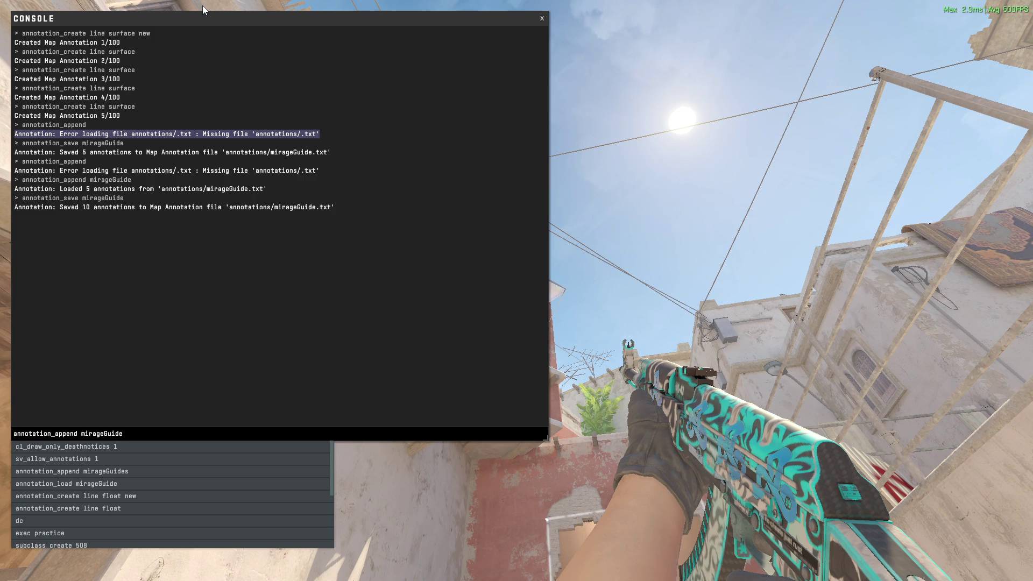
{"action": "key", "text": "Return"}
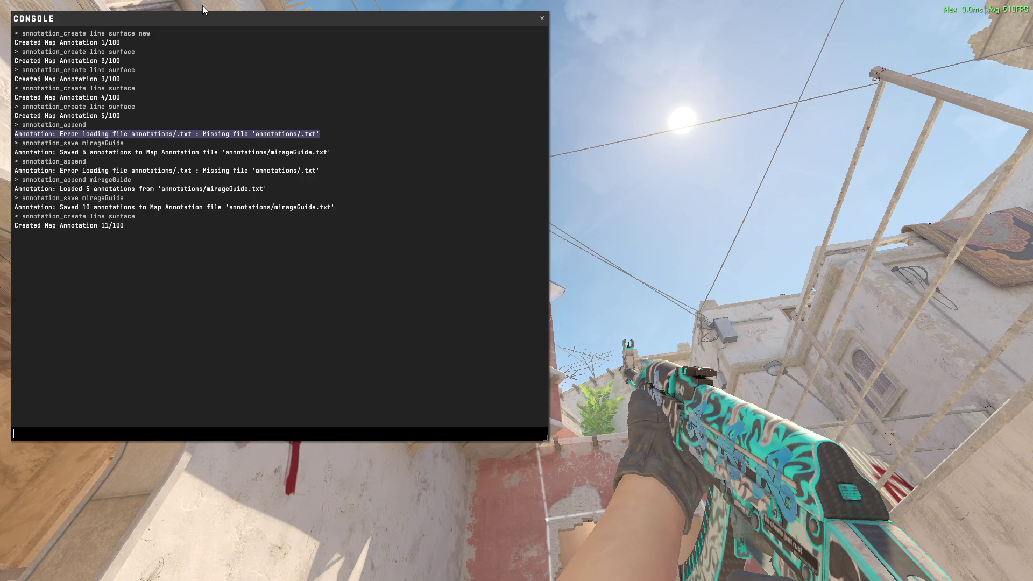
{"action": "key", "text": "grave"}
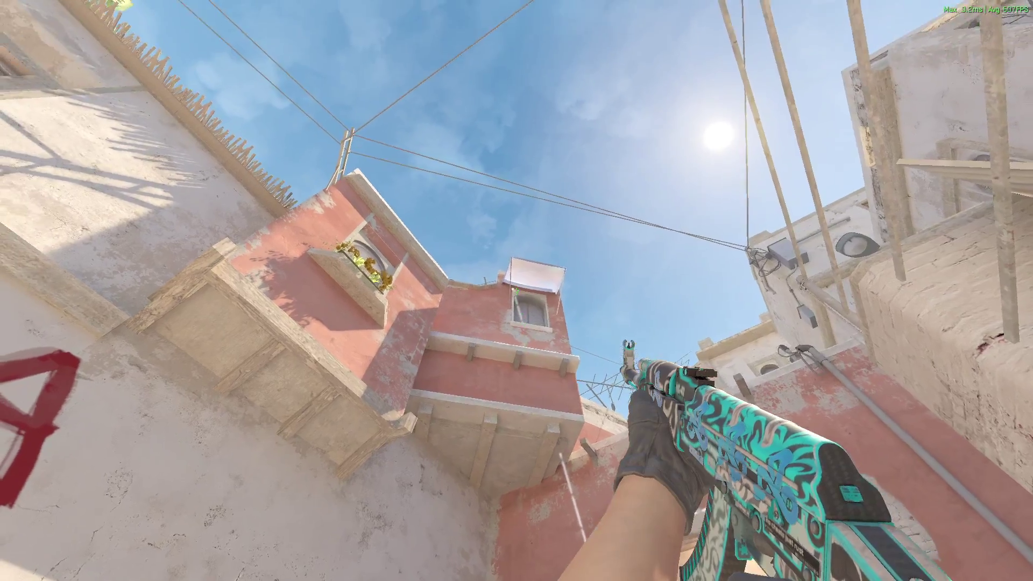
Delete the most recently added line node with annotation_delete_previous_node
{"action": "type", "text": "lete_previous_node"}
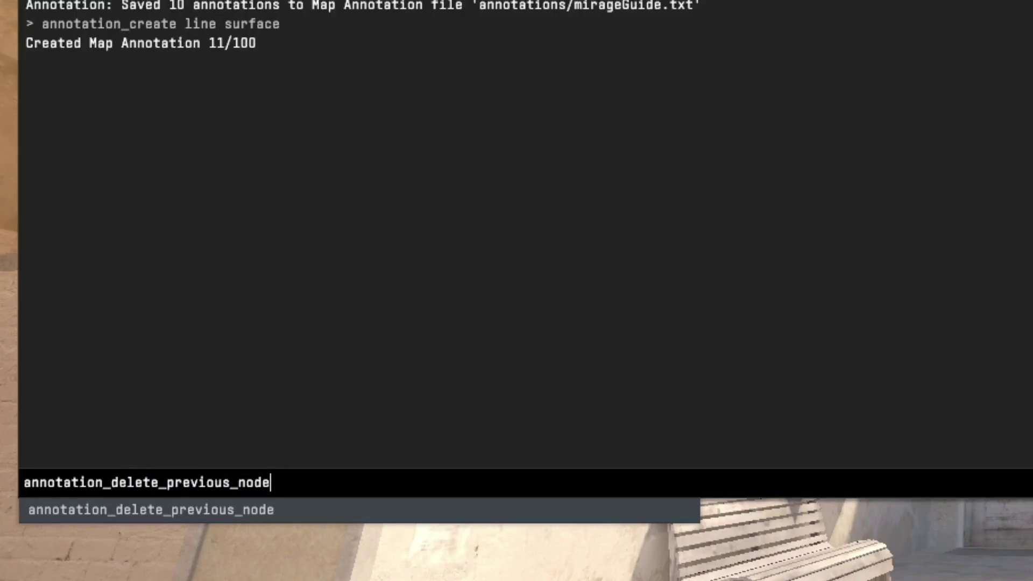
{"action": "key", "text": "Return"}
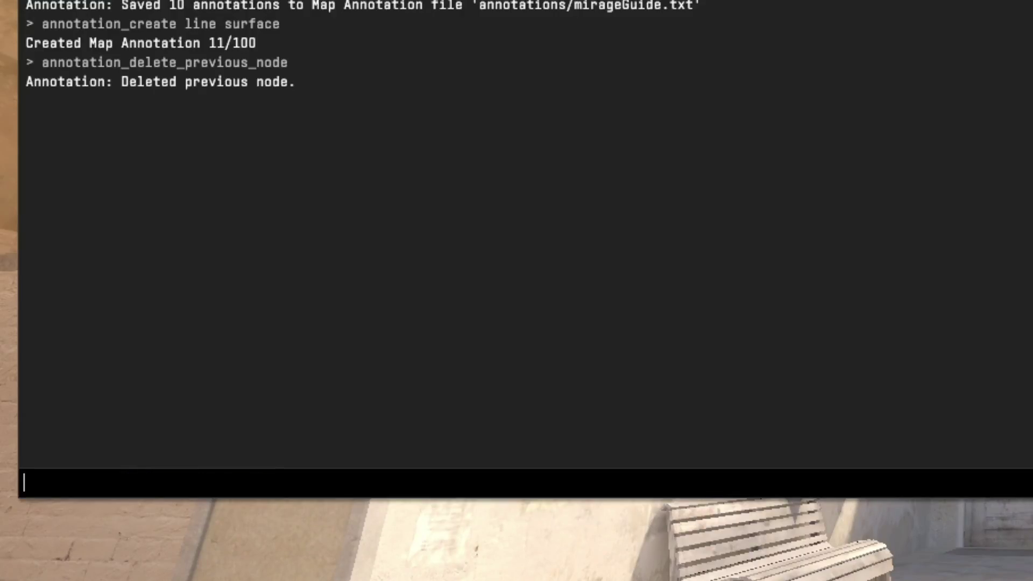
{"action": "key", "text": "grave"}
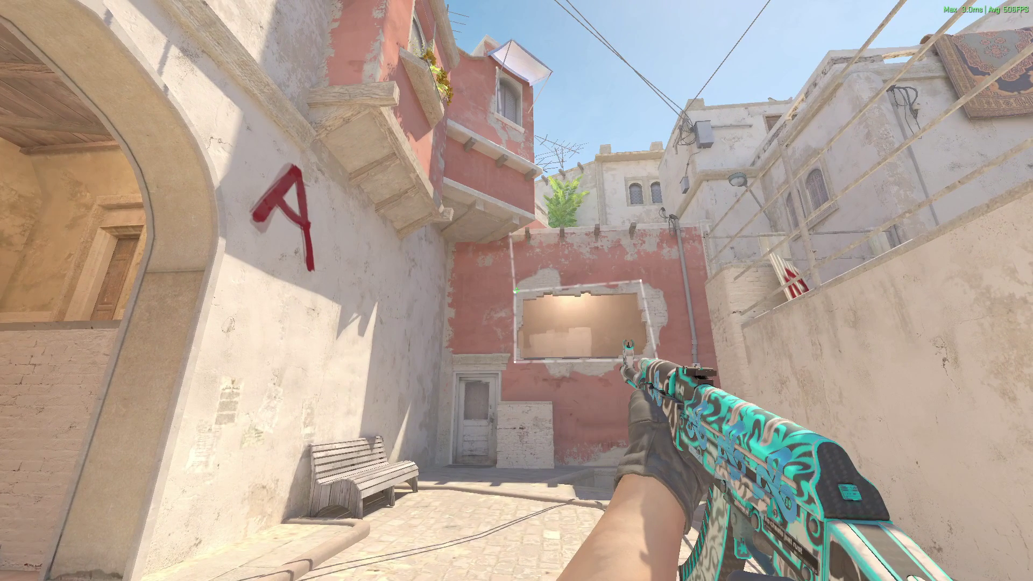
Save the annotations with annotation_save mirageGuide and refresh them on the map with annotation_reload
{"action": "key", "text": "grave"}
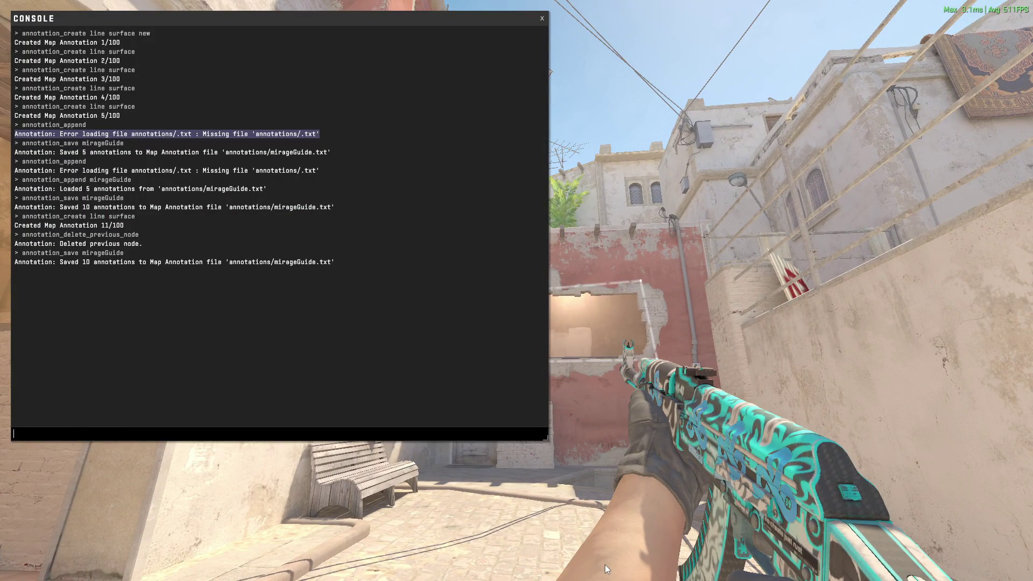
{"action": "key", "text": "grave"}
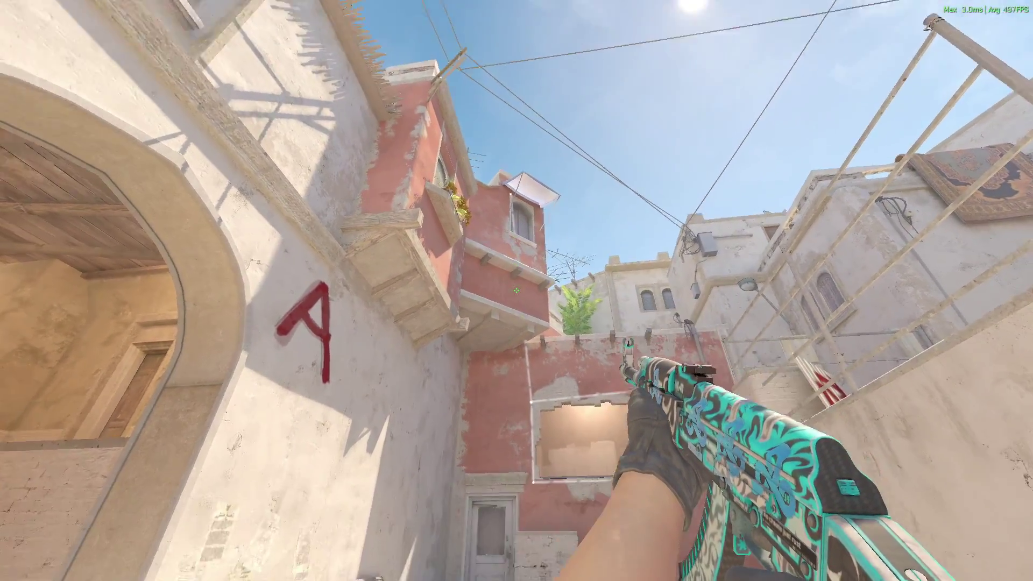
{"action": "key", "text": "grave"}
{"action": "type", "text": "annotation_re"}
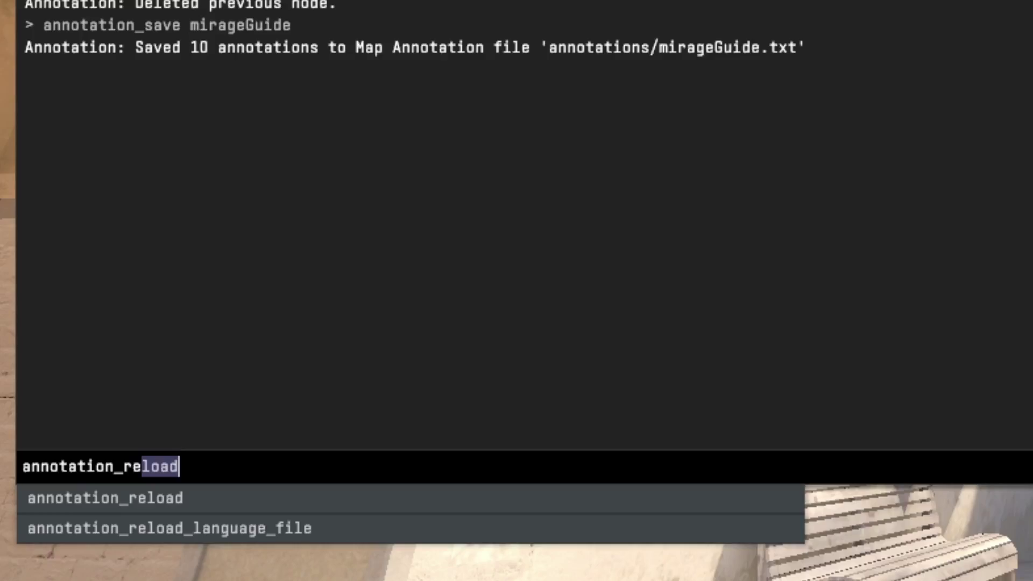
{"action": "type", "text": "load"}
{"action": "key", "text": "Return"}
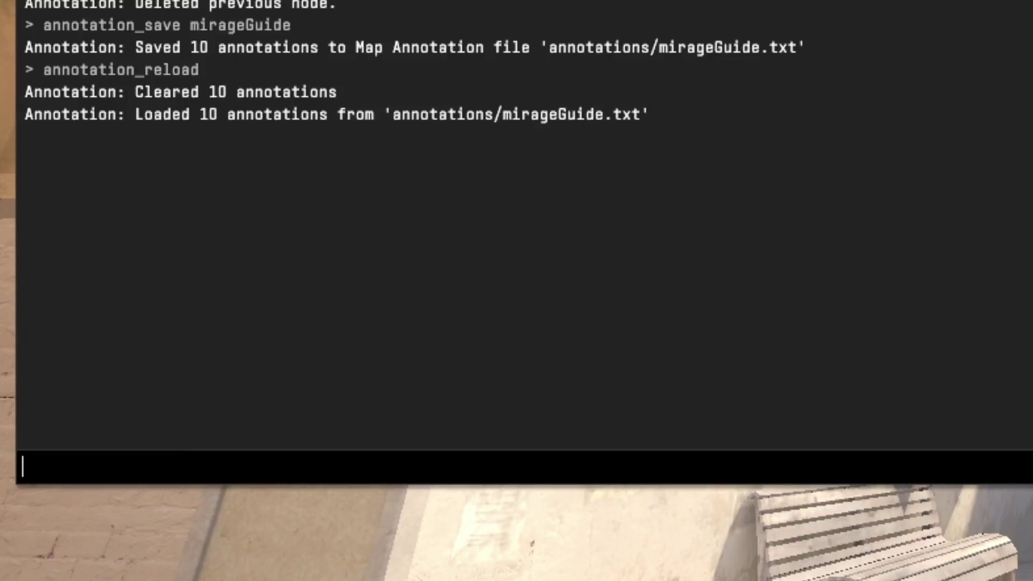
{"action": "key", "text": "grave"}
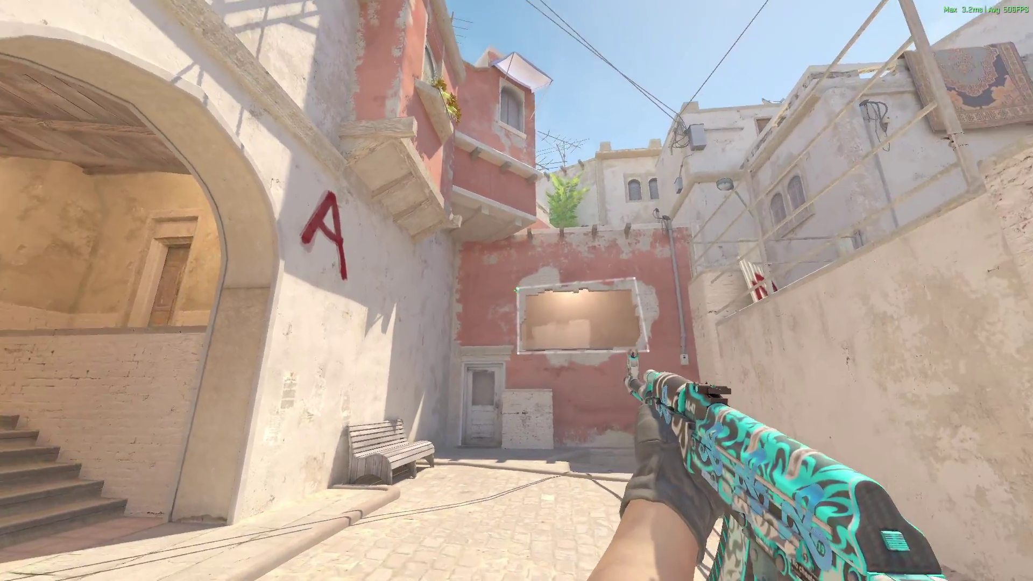
Start a new floating line directly in front of the bot beside the barrels with annotation_create line float new
{"action": "key", "text": "f"}
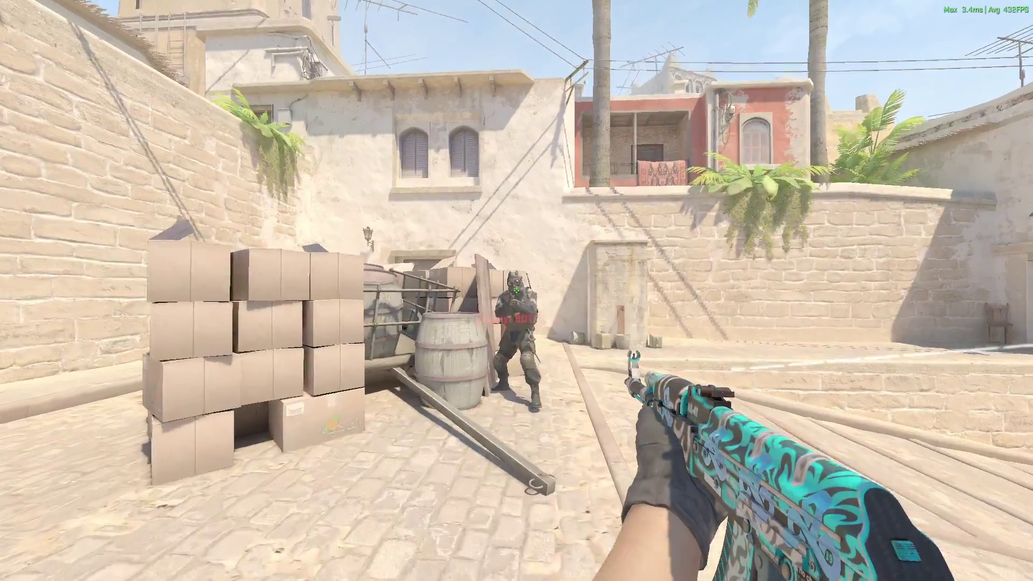
{"action": "key", "text": "2"}
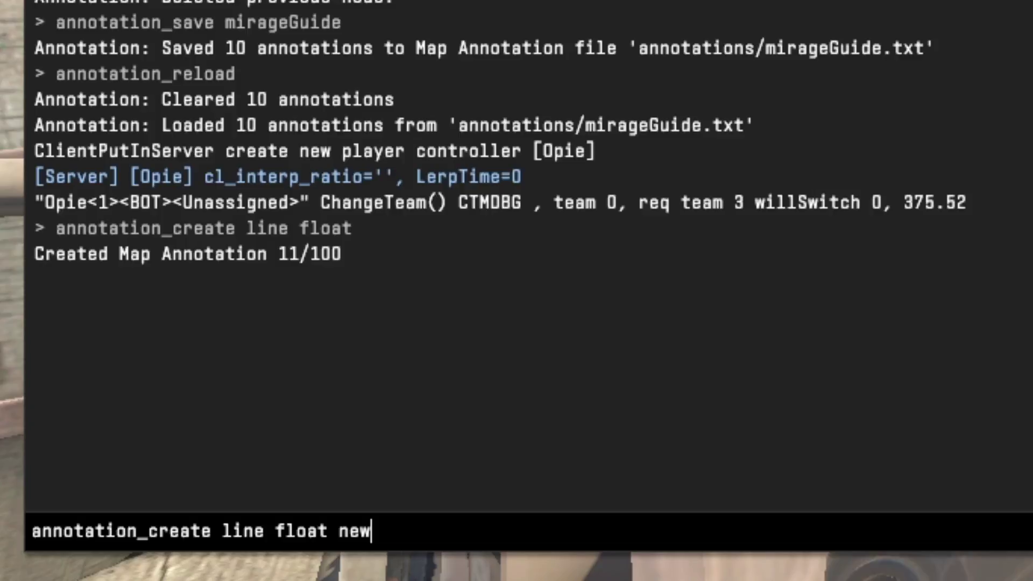
{"action": "key", "text": "Return"}
{"action": "key", "text": "grave"}
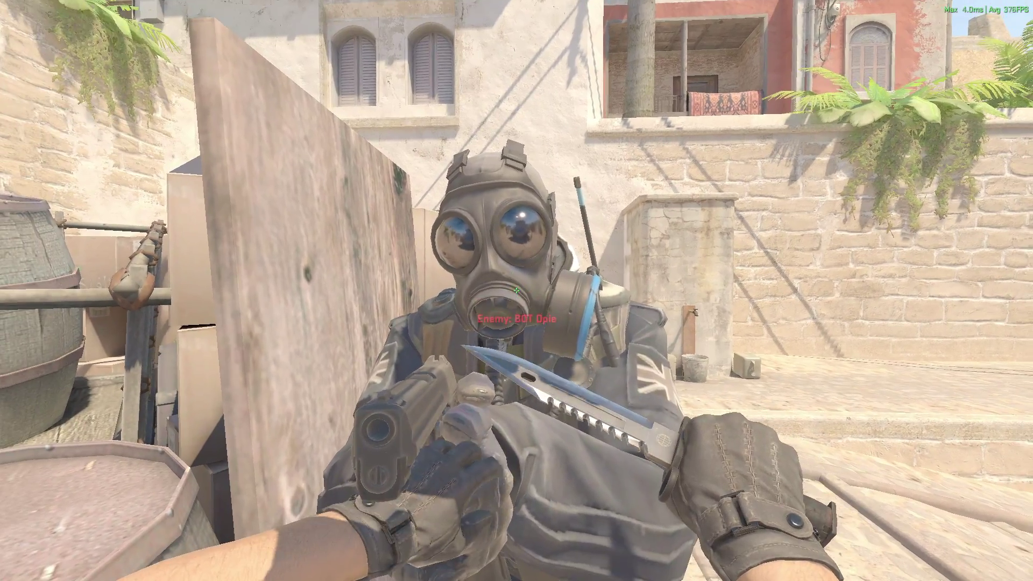
Extend the floating line from the bot beside the barrels with annotation_create line float
{"action": "key", "text": "s"}
{"action": "key", "text": "1"}
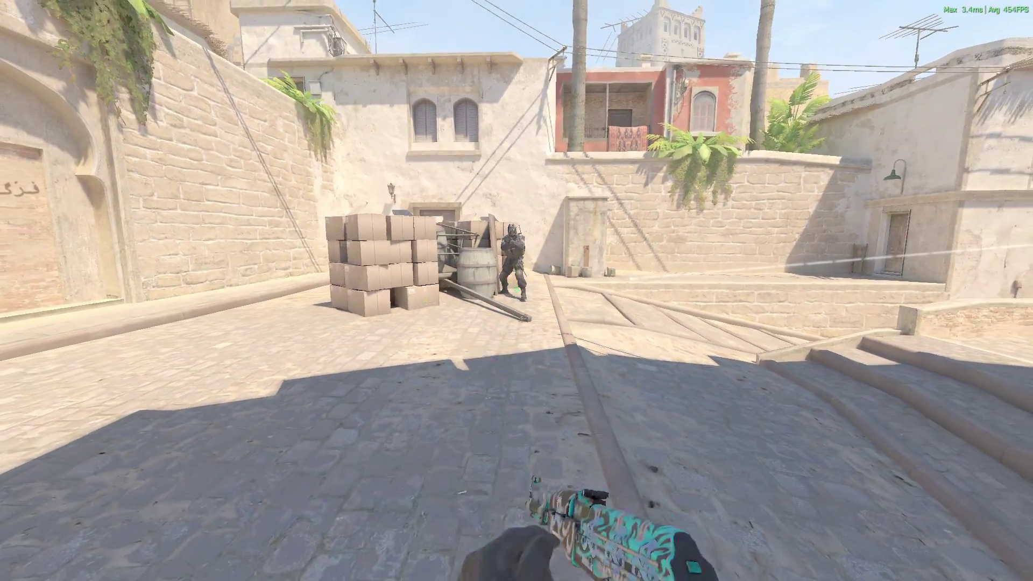
{"action": "key", "text": "grave"}
{"action": "key", "text": "Up"}
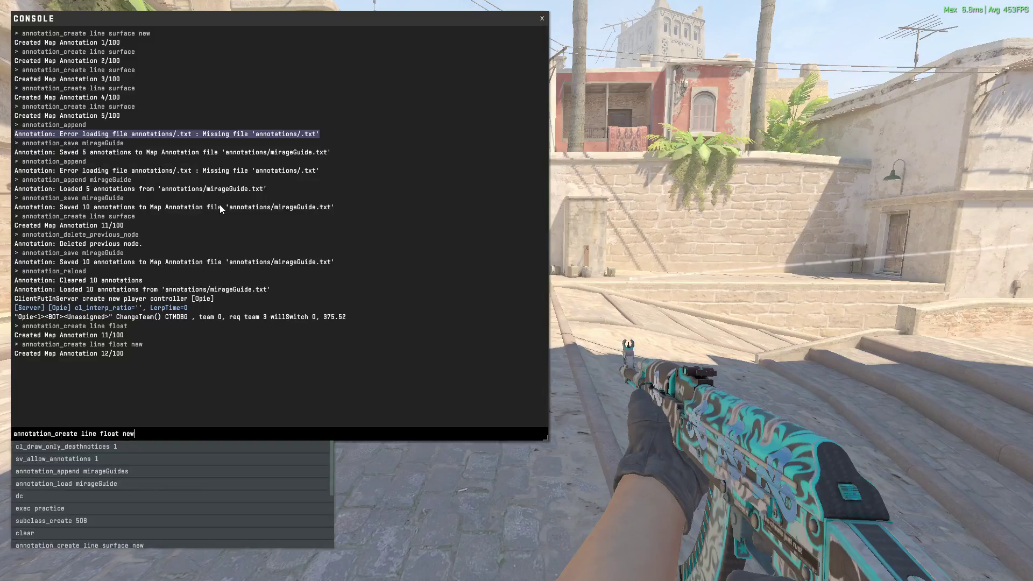
{"action": "key", "text": "BackSpace"}
{"action": "key", "text": "BackSpace"}
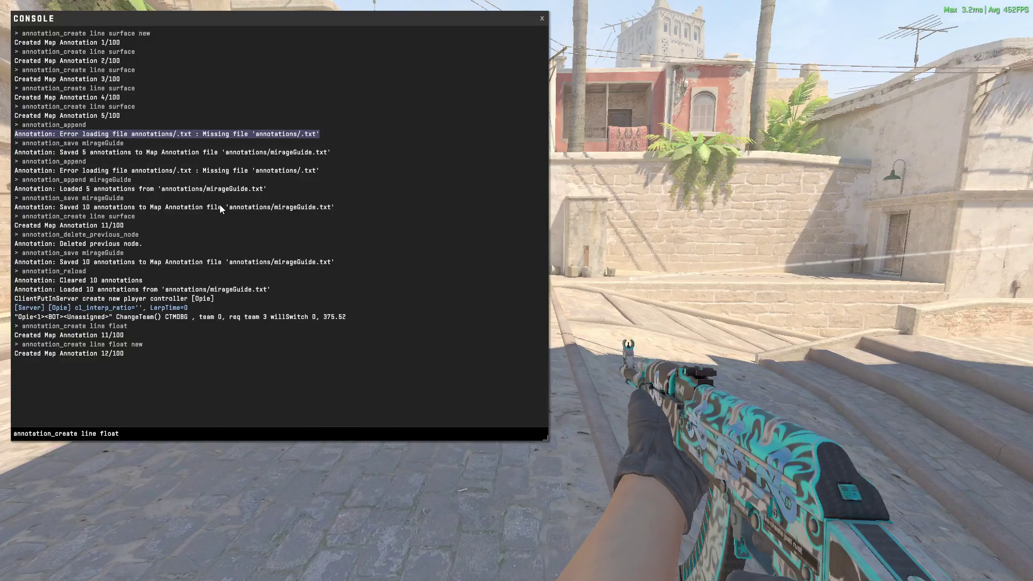
{"action": "key", "text": "grave"}
{"action": "key", "text": "w"}
{"action": "key", "text": "3"}
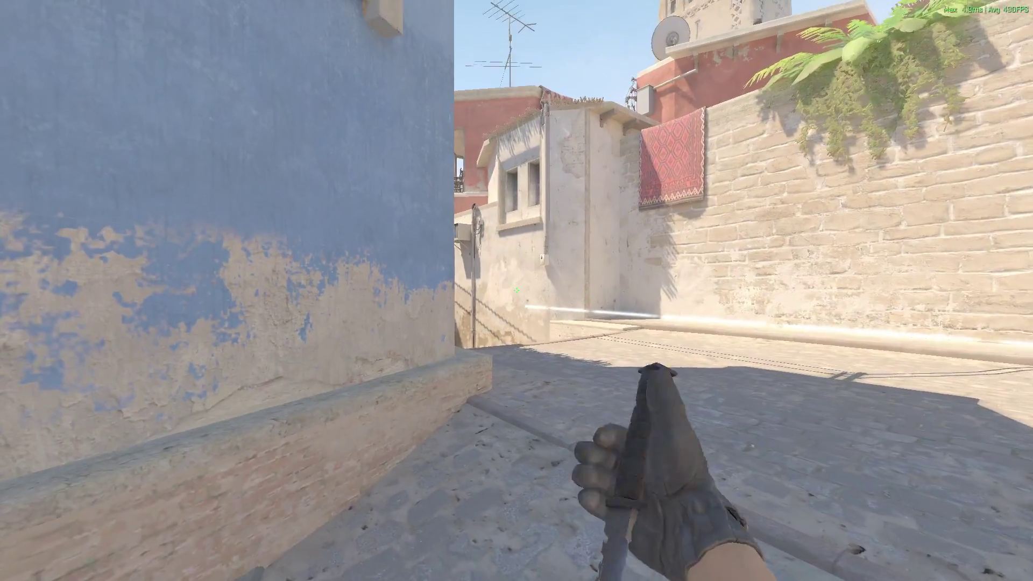
{"action": "key", "text": "w"}
{"action": "key", "text": "1"}
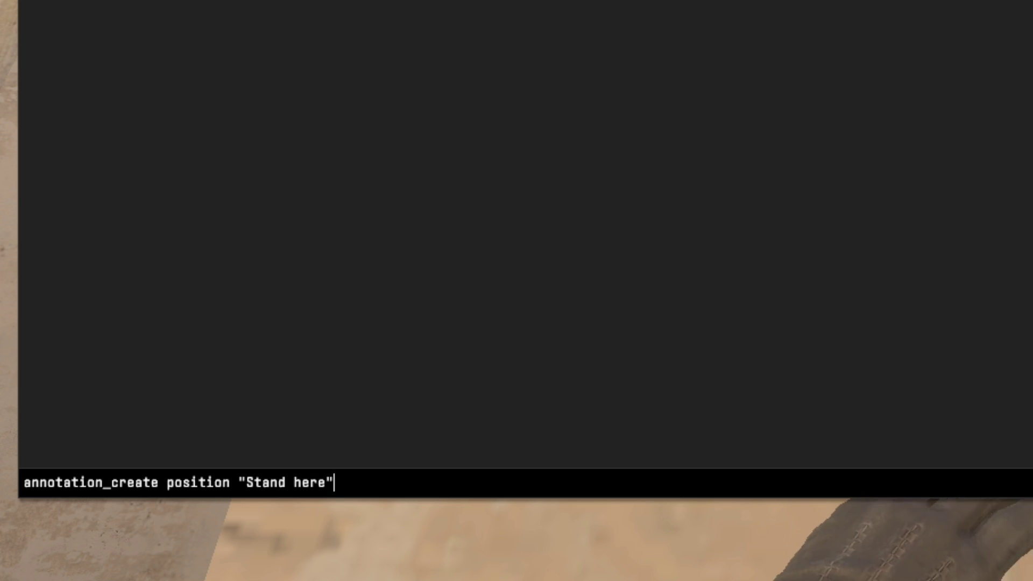
Place a position marker labelled "Stand here" at the brick wall corner with annotation_create position, and check its footprints and label
{"action": "key", "text": "Return"}
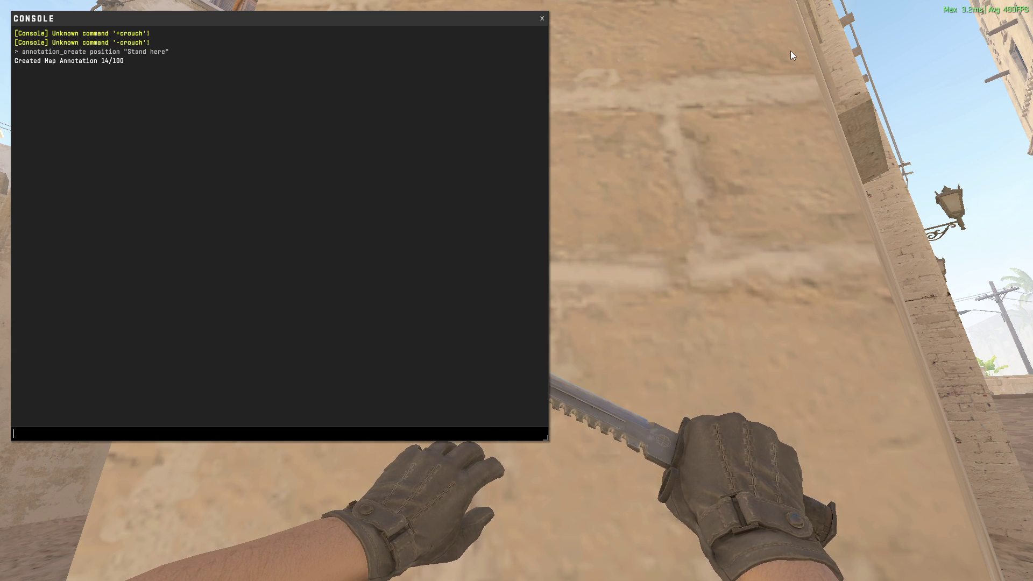
{"action": "key", "text": "Escape"}
{"action": "key", "text": "s"}
{"action": "key", "text": "q"}
{"action": "key", "text": "q"}
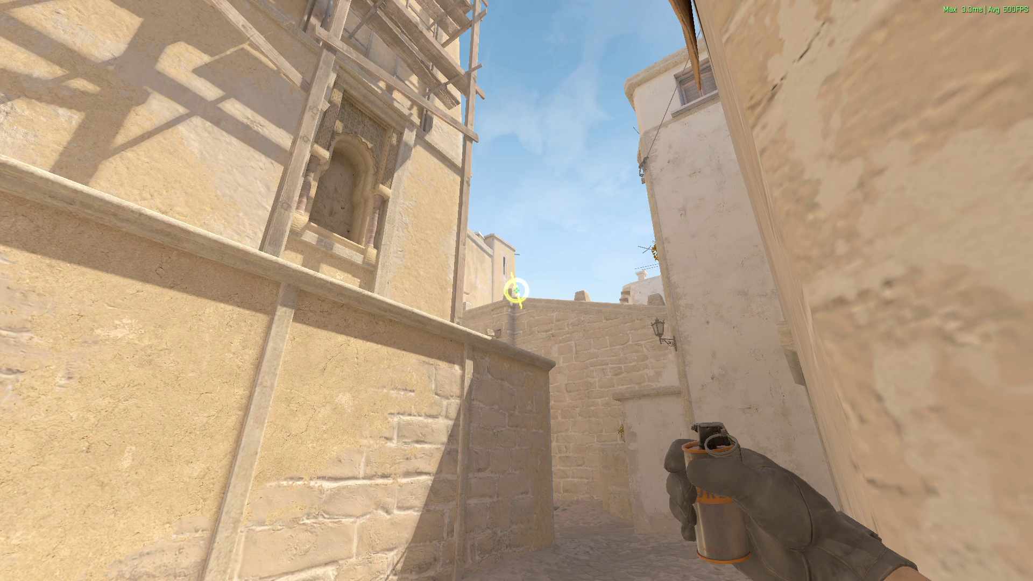
{"action": "key", "text": "s"}
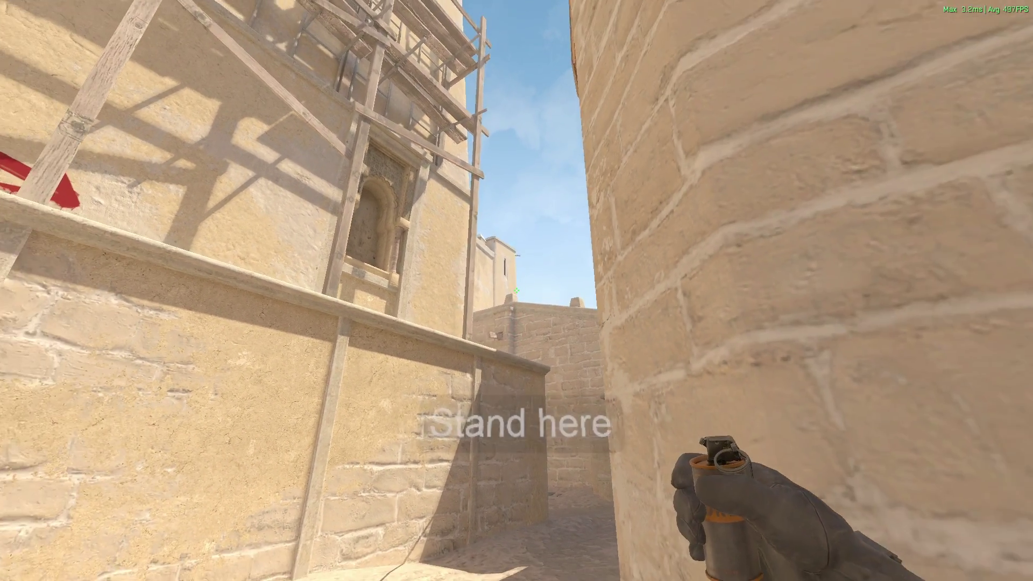
{"action": "key", "text": "w"}
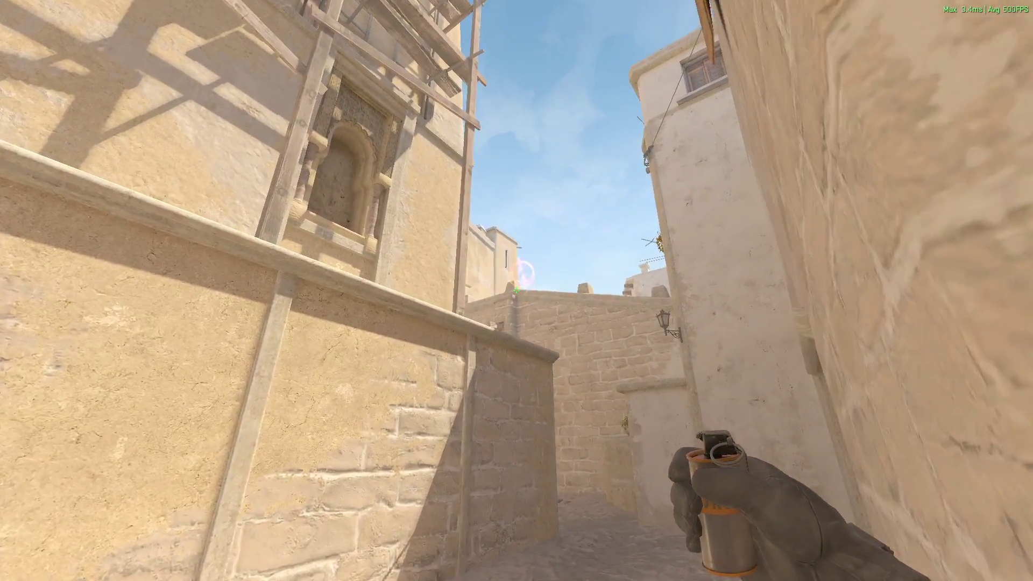
{"action": "key", "text": "w"}
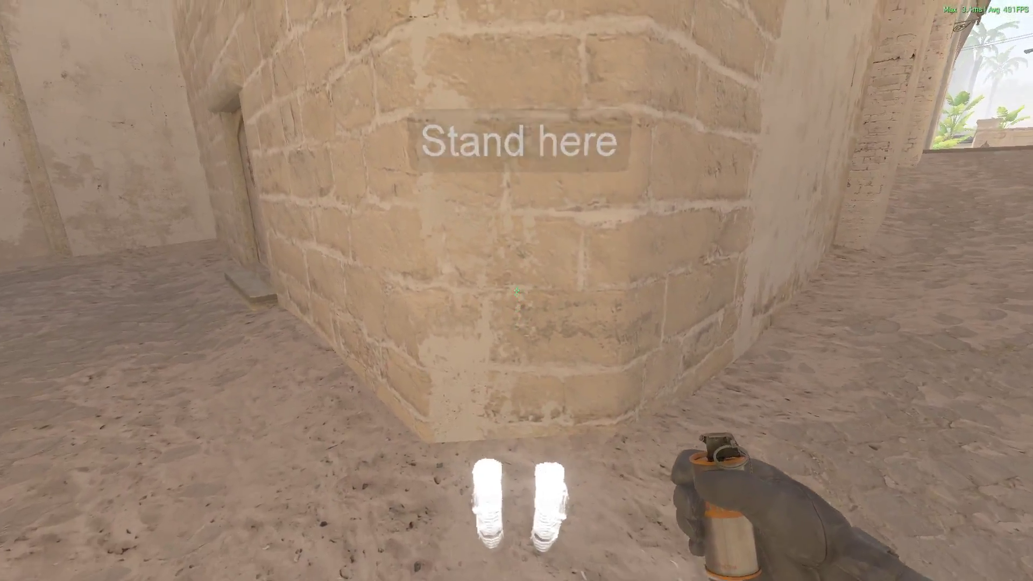
Create floating, player-facing text titled "CT Boost Smoke" with an empty description just above the aiming ring, using annotation_create text
{"action": "key", "text": "w"}
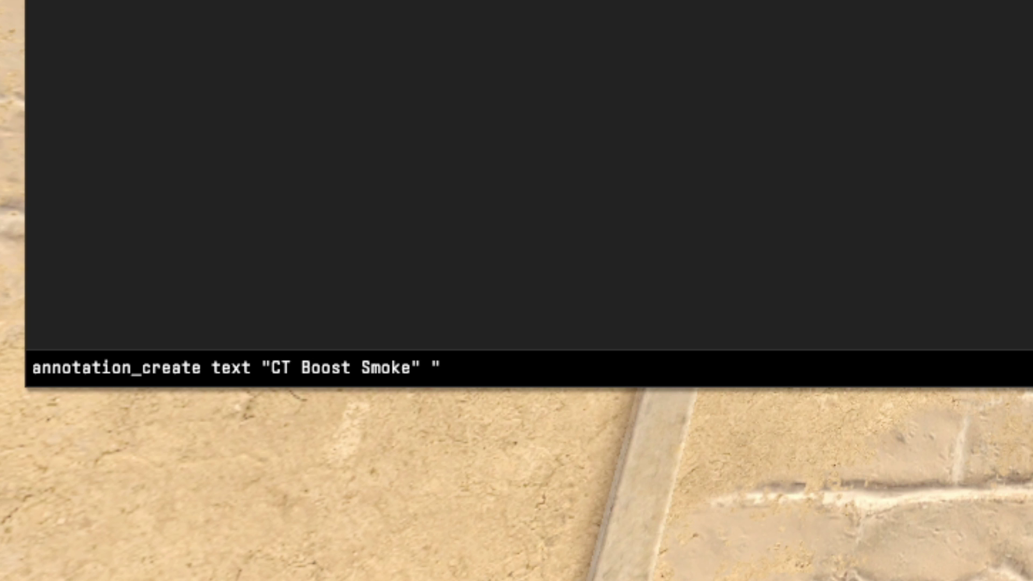
{"action": "type", "text": "floar"}
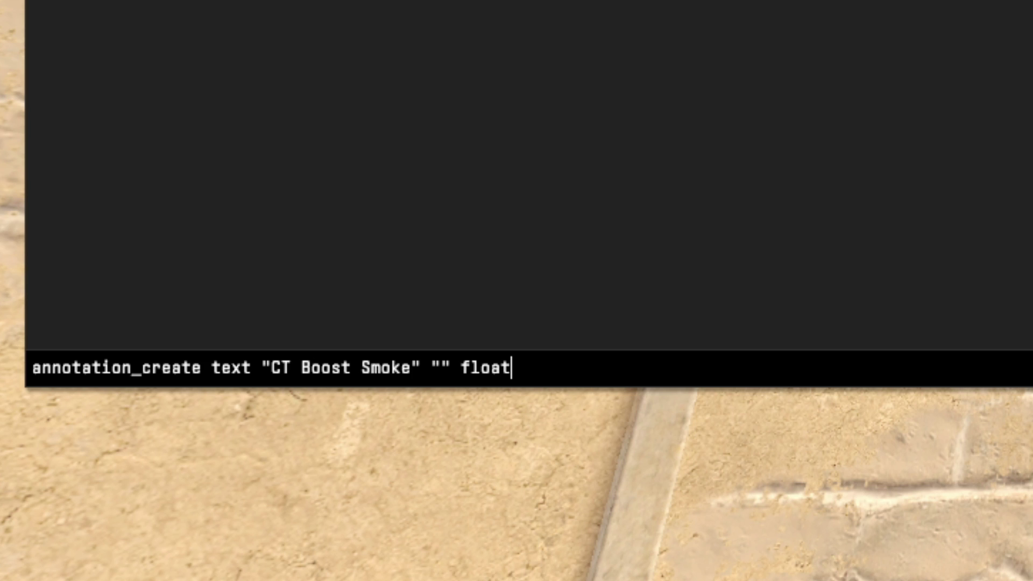
{"action": "type", "text": " faceplayer"}
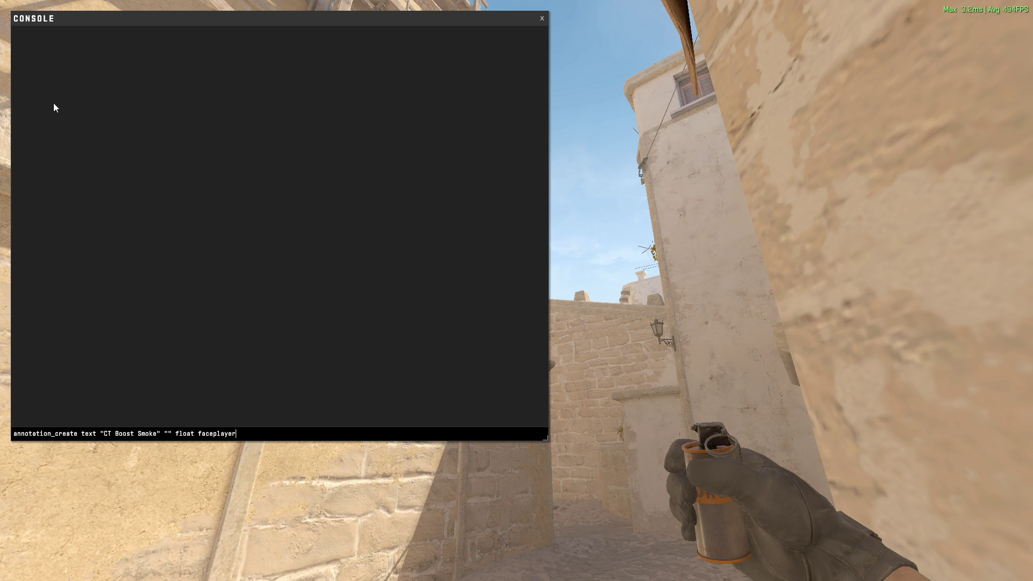
{"action": "key", "text": "grave"}
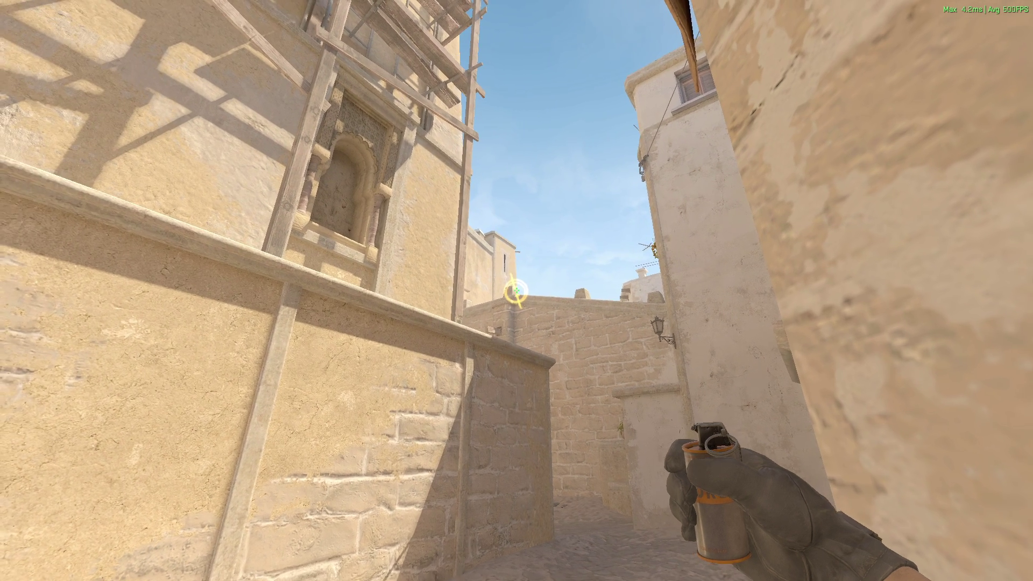
{"action": "key", "text": "grave"}
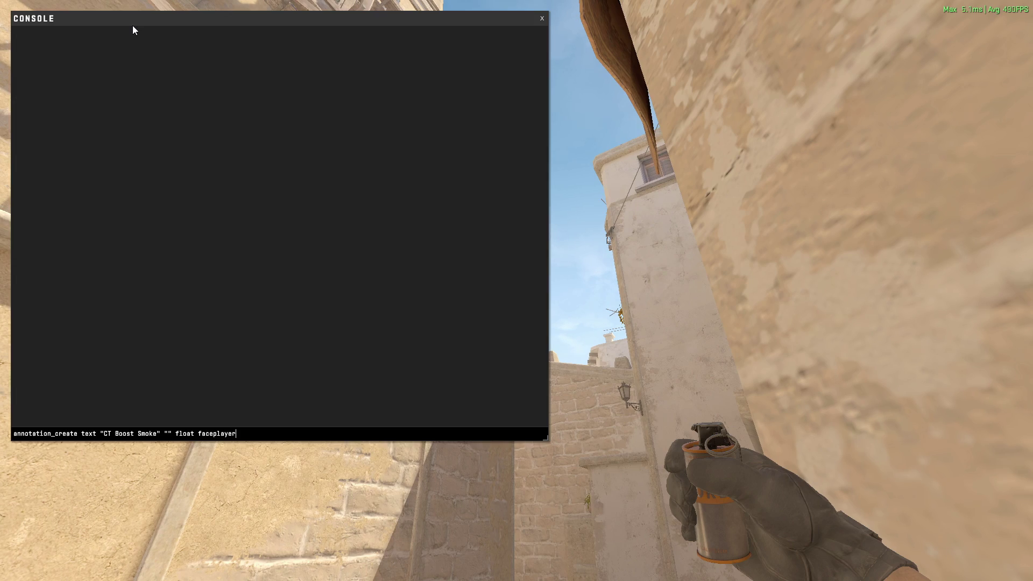
{"action": "key", "text": "Return"}
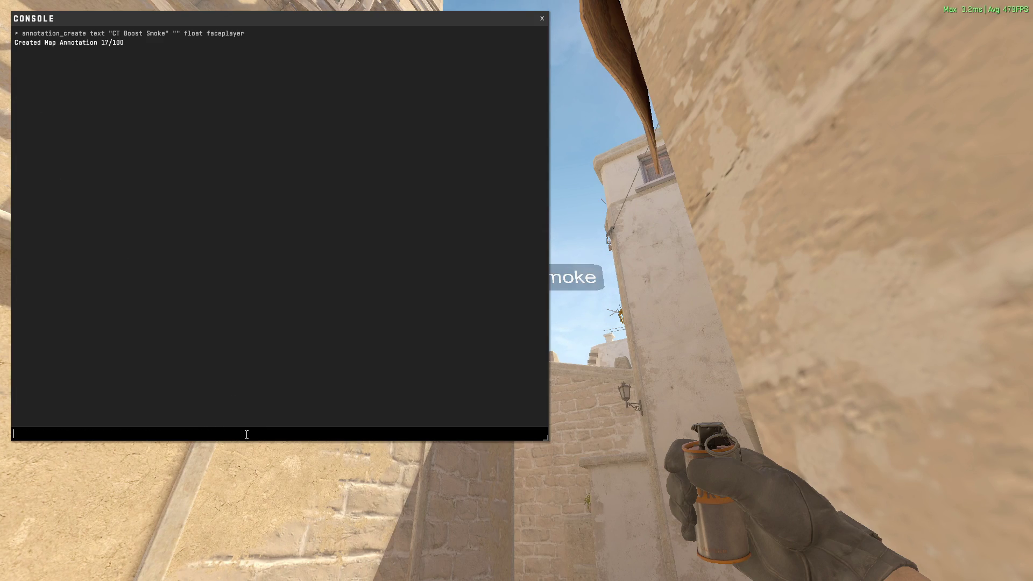
{"action": "key", "text": "Escape"}
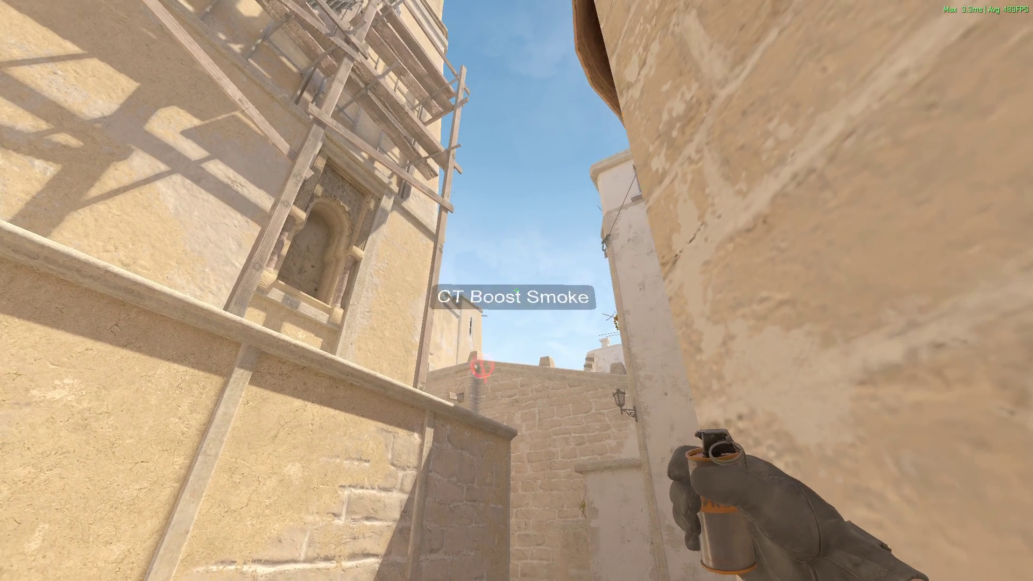
View the "CT Boost Smoke" text from different spots around the "Stand here" marker
{"action": "key", "text": "a"}
{"action": "key", "text": "d"}
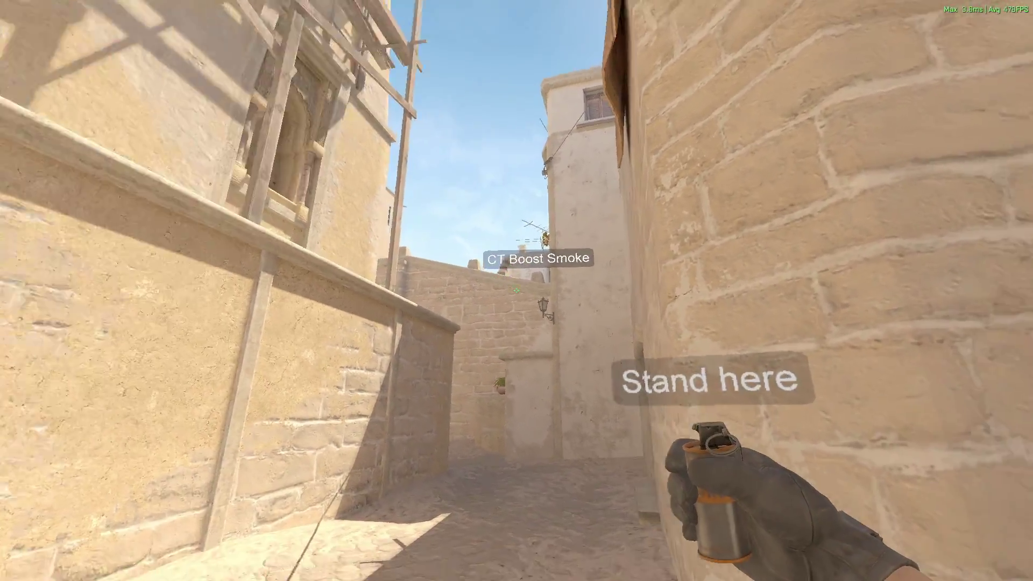
{"action": "key", "text": "a"}
{"action": "left_click", "coordinate": [516, 291]}
{"action": "key", "text": "a"}
{"action": "key", "text": "w"}
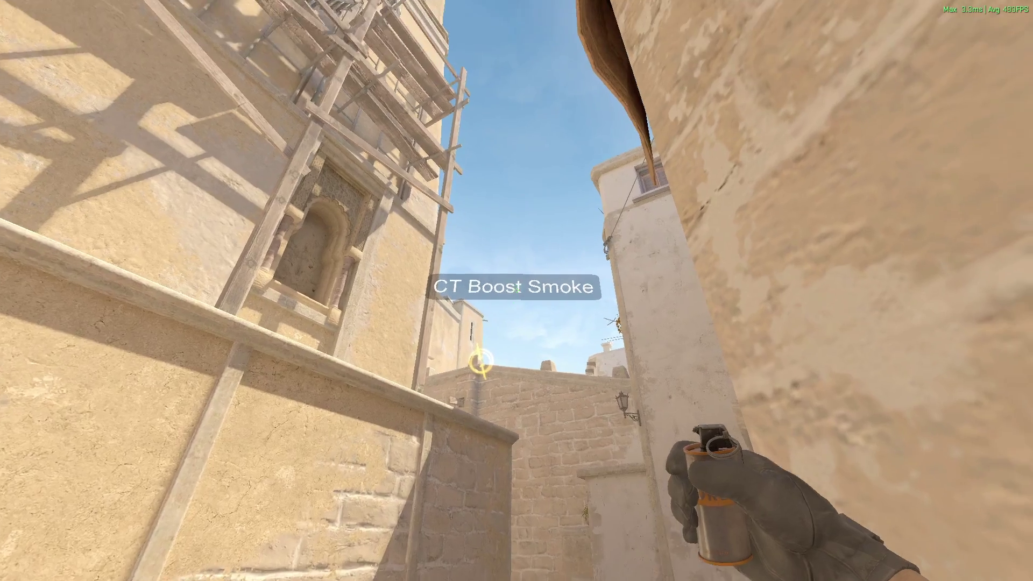
Create a second floating, player-facing text annotation with an empty title and the description "Jump Throw" below the "CT Boost Smoke" text
{"action": "key", "text": "grave"}
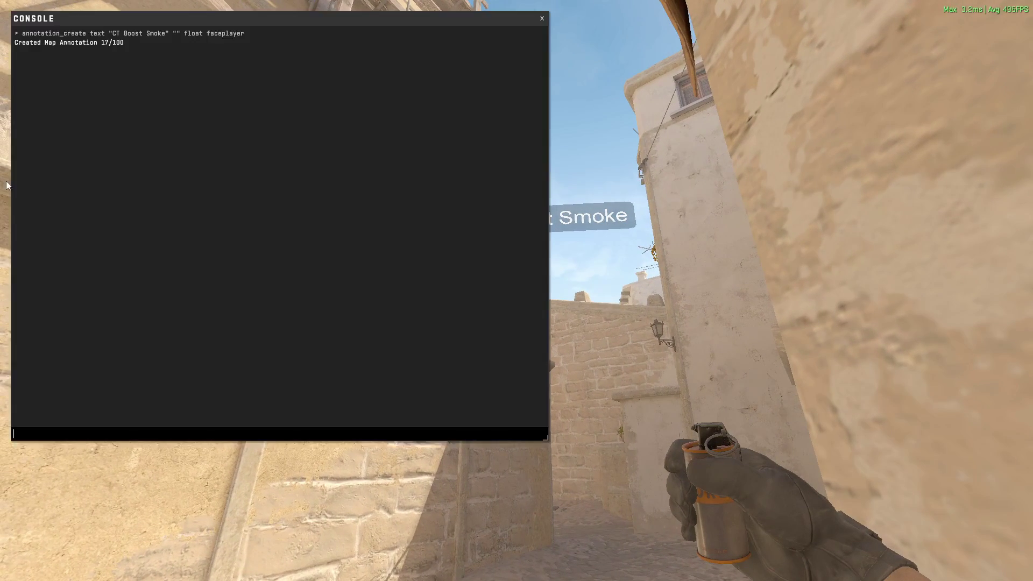
{"action": "key", "text": "Up"}
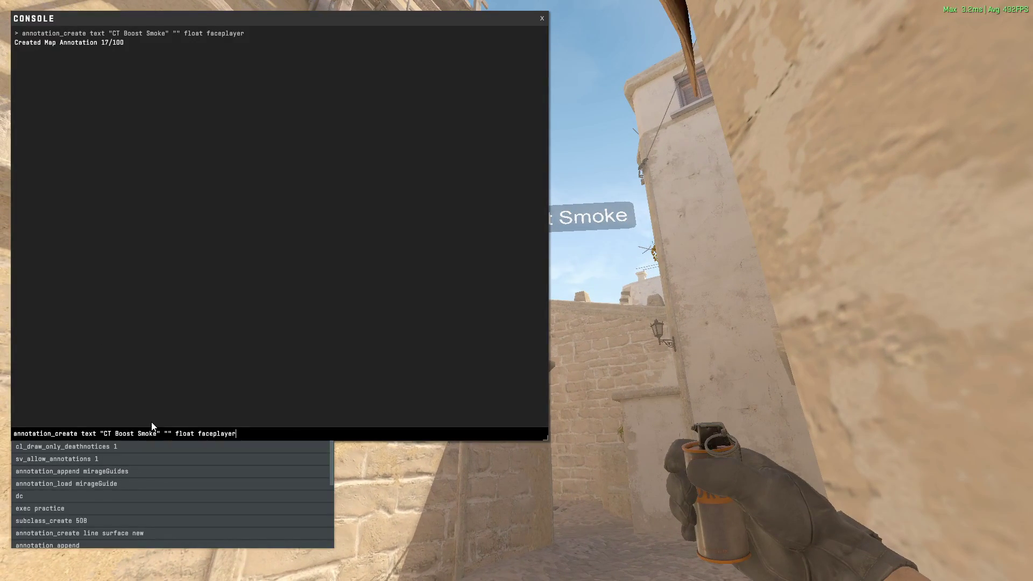
{"action": "left_click_drag", "start_coordinate": [158, 434], "coordinate": [106, 434]}
{"action": "key", "text": "BackSpace"}
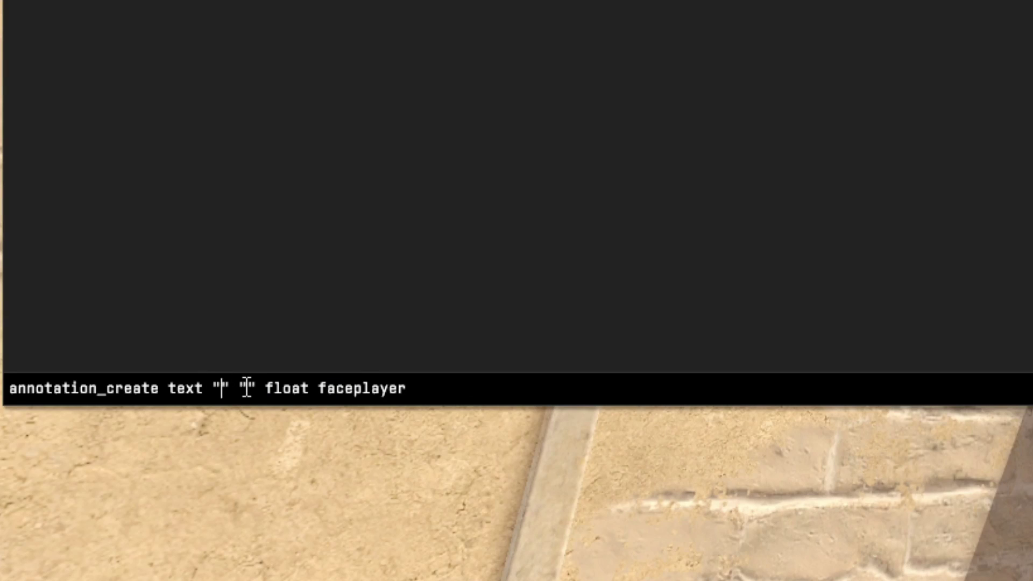
{"action": "left_click", "coordinate": [246, 387]}
{"action": "type", "text": "Jump Throw"}
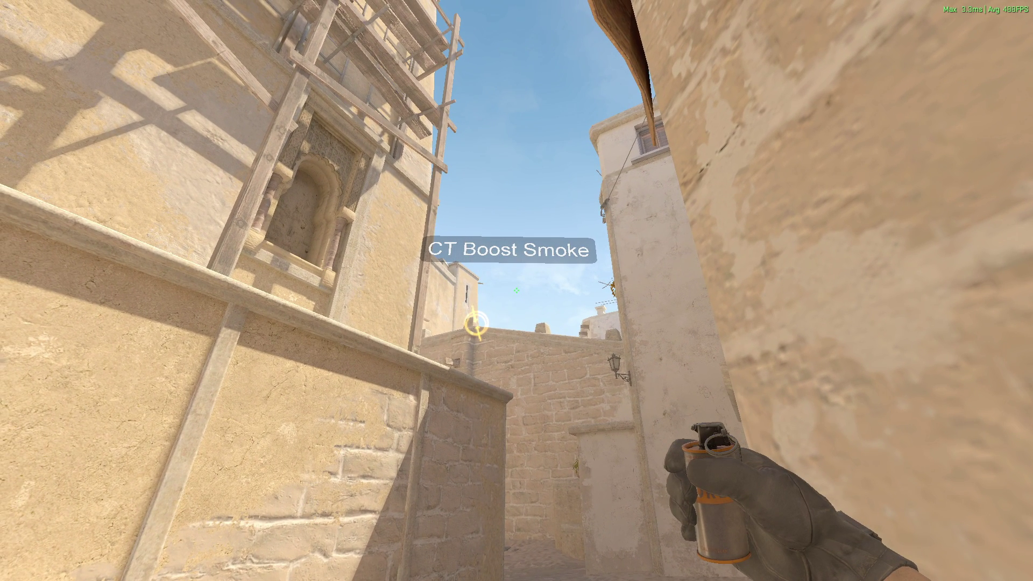
{"action": "key", "text": "grave"}
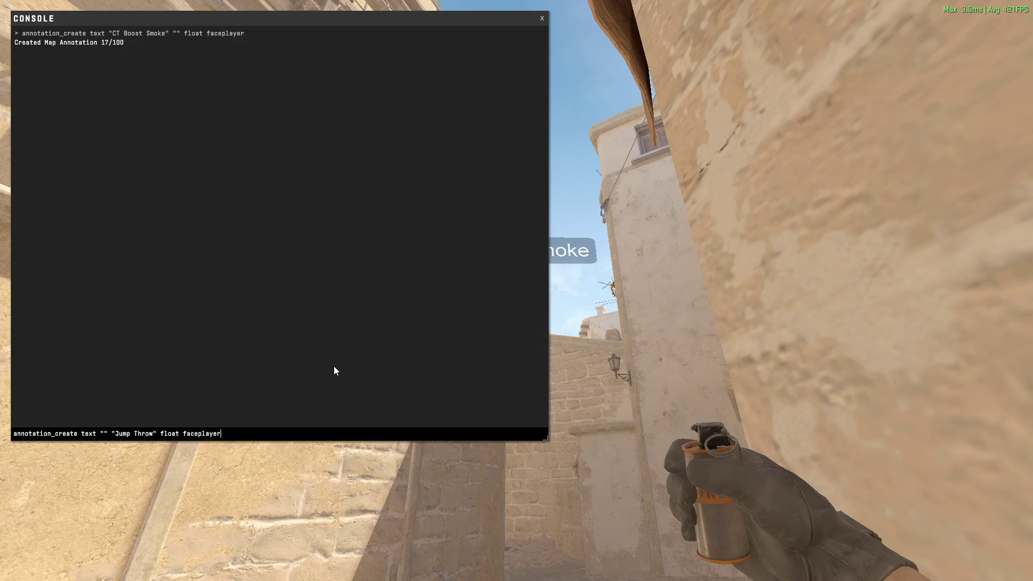
{"action": "key", "text": "Return"}
{"action": "key", "text": "grave"}
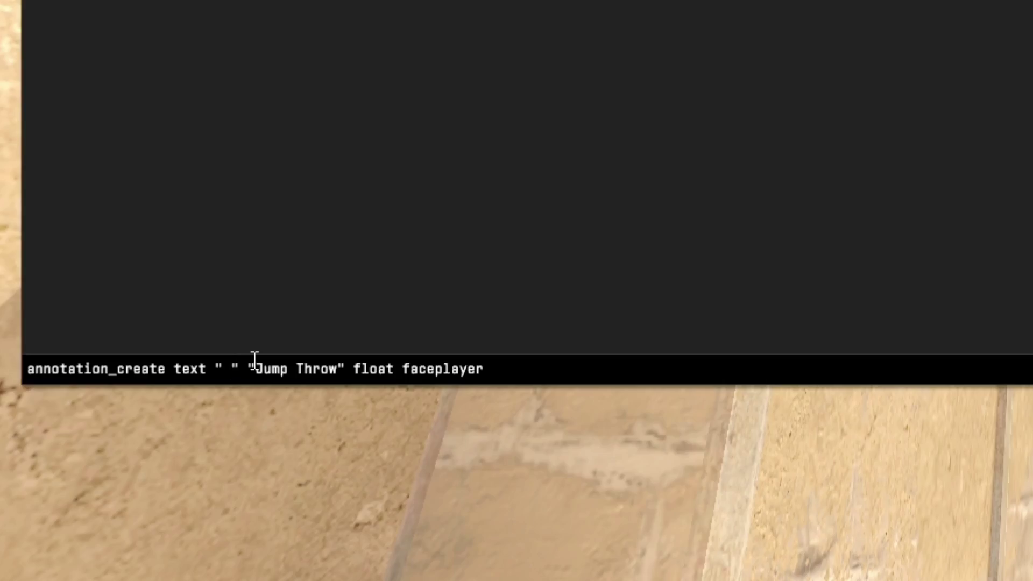
Create floating, player-facing text titled "top con smoke" with the description "Jump Throw" for the second smoke lineup
{"action": "type", "text": "top-con smoke\" \"Jump Throw\" float faceplayer"}
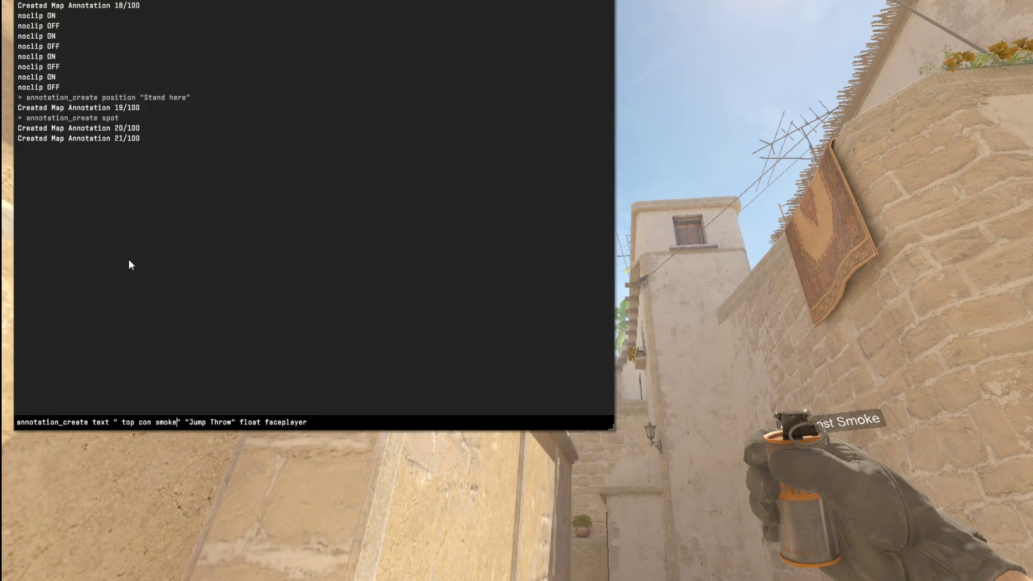
{"action": "key", "text": "Return"}
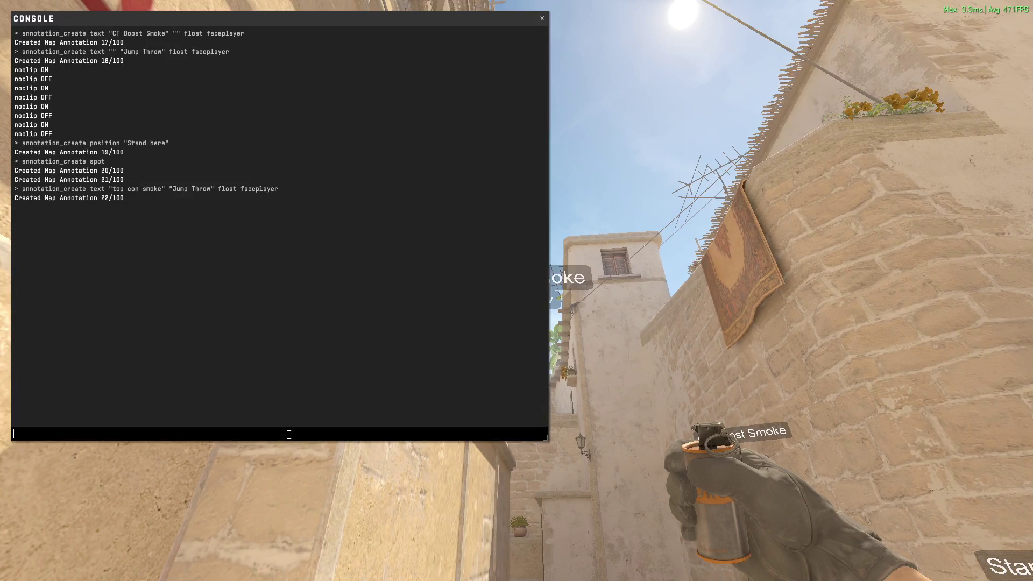
{"action": "key", "text": "grave"}
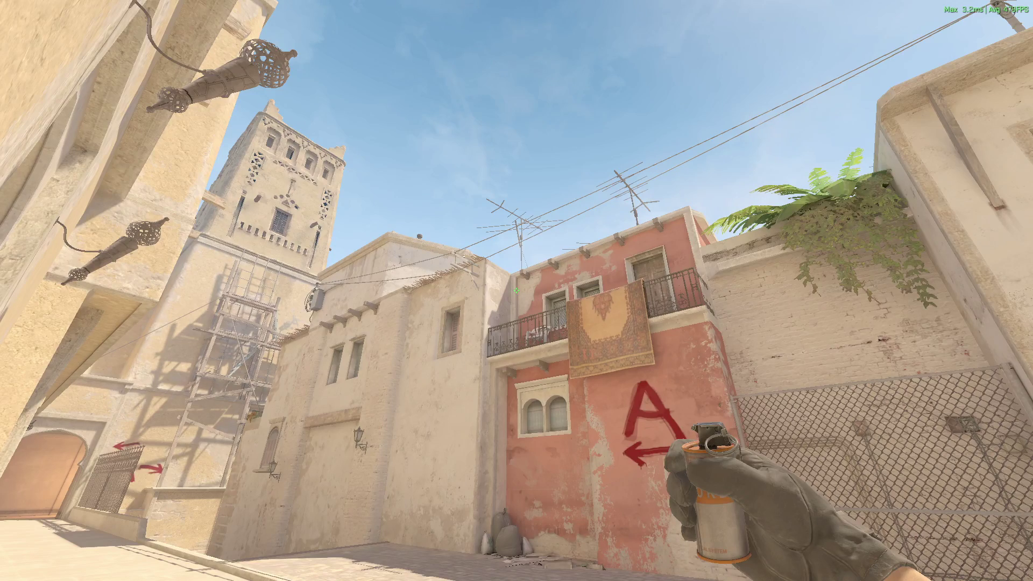
Rework the last text annotation command into annotation_create grenade with "Stand here" as its first label
{"action": "key", "text": "grave"}
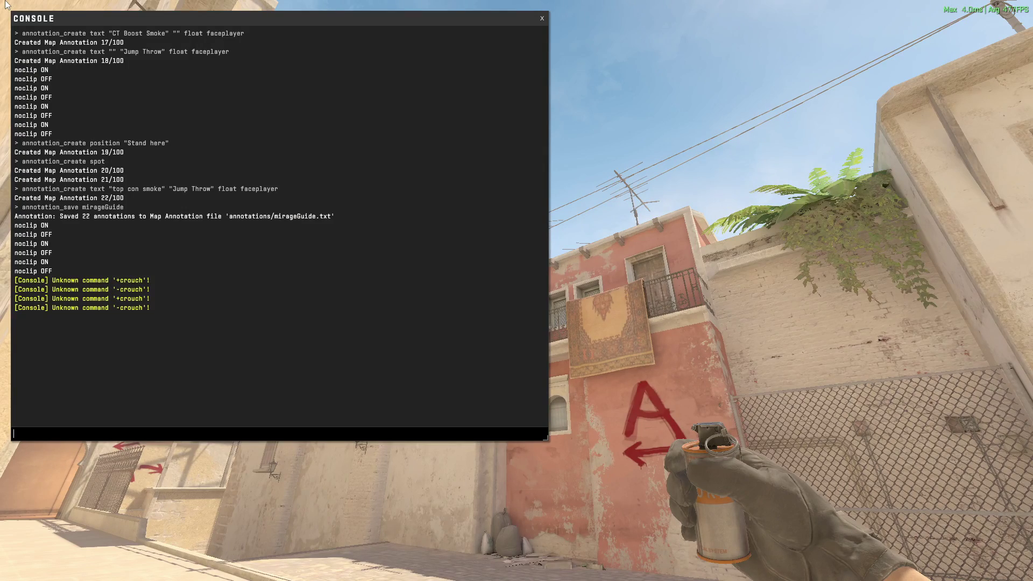
{"action": "key", "text": "Up"}
{"action": "key", "text": "Up"}
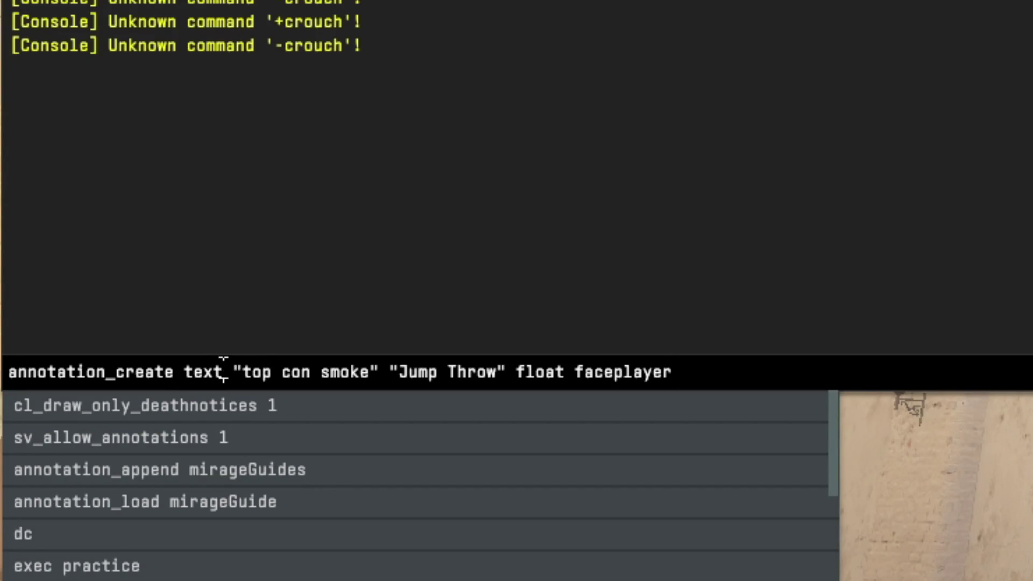
{"action": "left_click_drag", "start_coordinate": [223, 361], "coordinate": [189, 363]}
{"action": "type", "text": "grenade"}
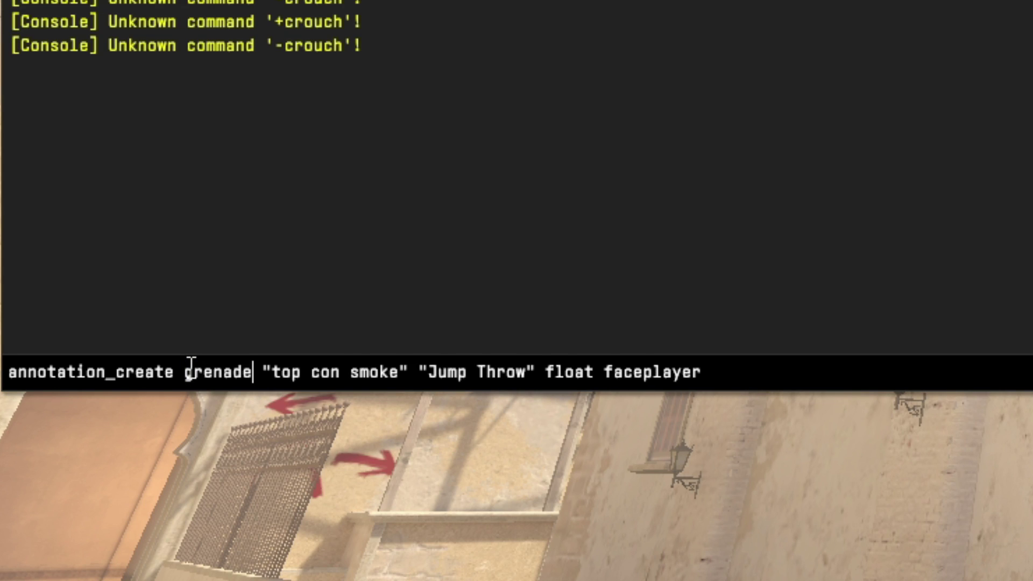
{"action": "left_click_drag", "start_coordinate": [401, 376], "coordinate": [272, 370]}
{"action": "key", "text": "BackSpace"}
{"action": "type", "text": "Stand here"}
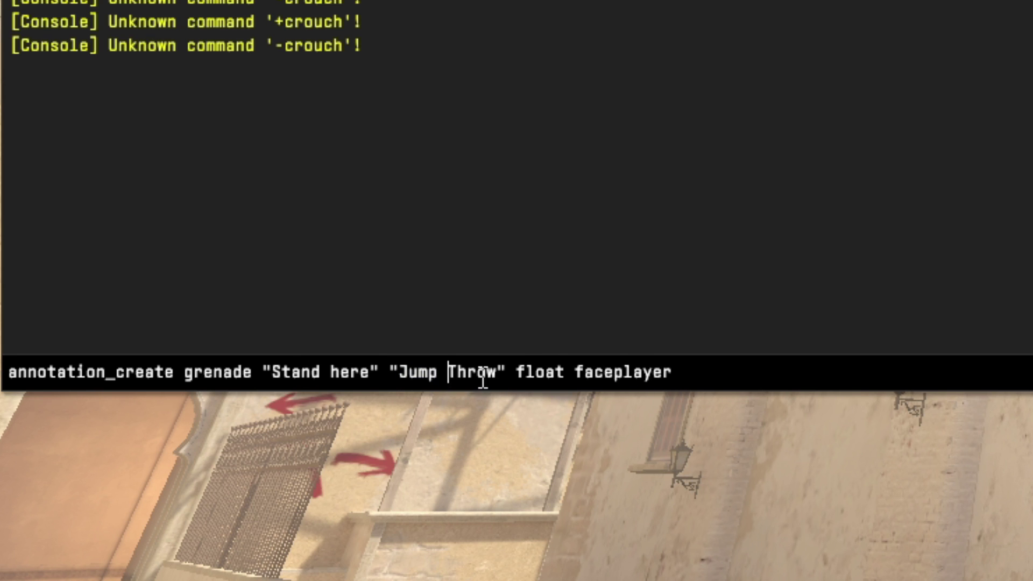
Replace the grenade annotation command's second label with "Fast co smoke"
{"action": "left_click_drag", "start_coordinate": [496, 372], "coordinate": [401, 372]}
{"action": "type", "text": "Fast co"}
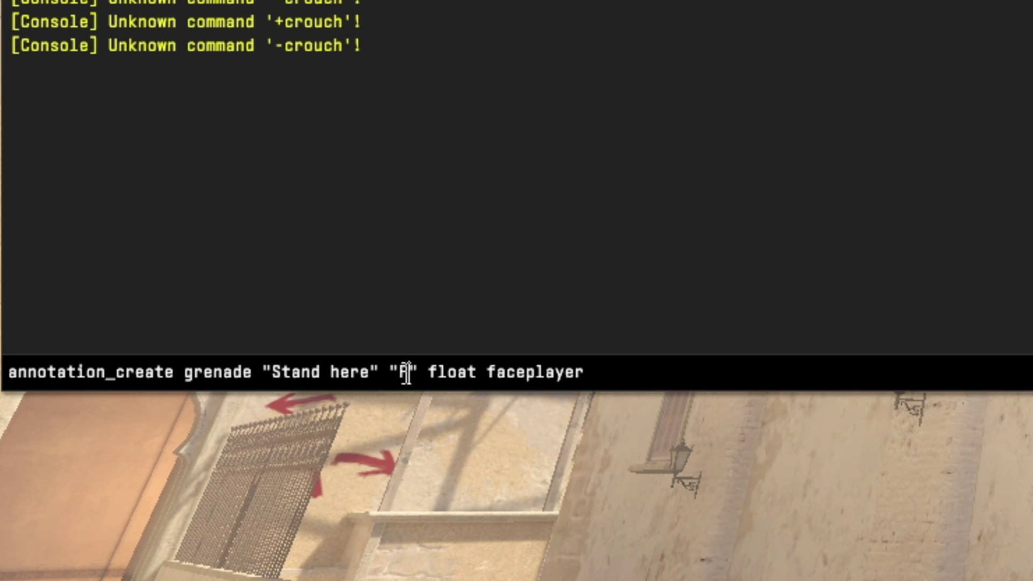
{"action": "type", "text": " smoke"}
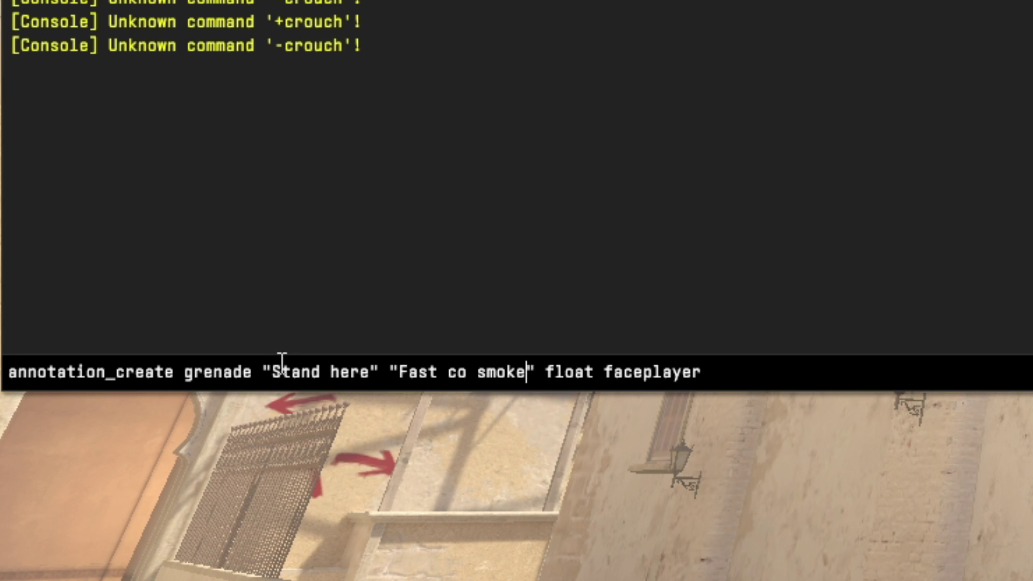
{"action": "left_click_drag", "start_coordinate": [187, 373], "coordinate": [252, 372]}
Remove the faceplayer option from the command and create the grenade annotation
{"action": "left_click", "coordinate": [723, 373]}
{"action": "key", "text": "BackSpace"}
{"action": "key", "text": "BackSpace"}
{"action": "key", "text": "BackSpace"}
{"action": "key", "text": "BackSpace"}
{"action": "key", "text": "BackSpace"}
{"action": "key", "text": "BackSpace"}
{"action": "key", "text": "BackSpace"}
{"action": "key", "text": "BackSpace"}
{"action": "key", "text": "BackSpace"}
{"action": "key", "text": "BackSpace"}
{"action": "key", "text": "BackSpace"}
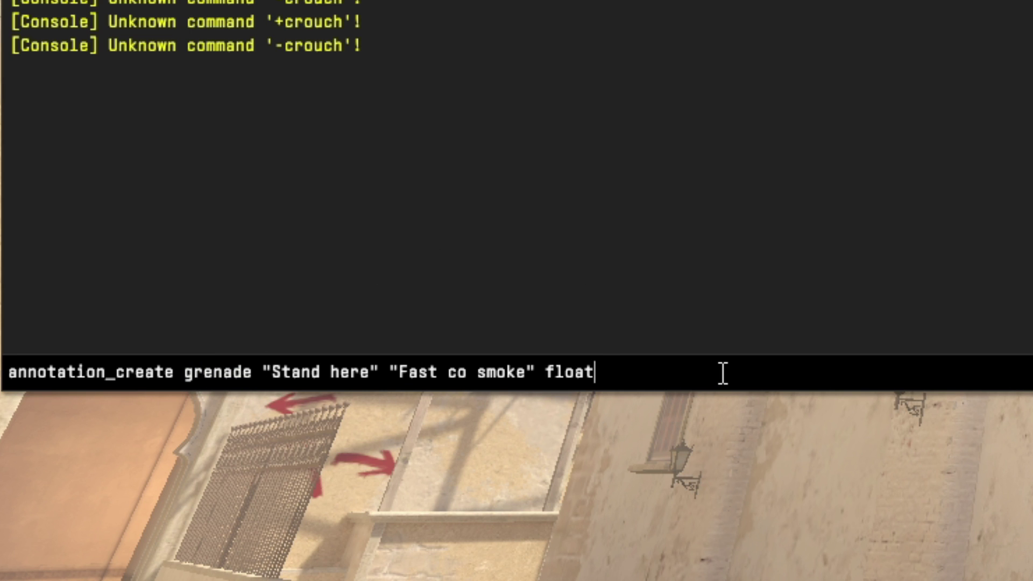
{"action": "key", "text": "Return"}
{"action": "key", "text": "grave"}
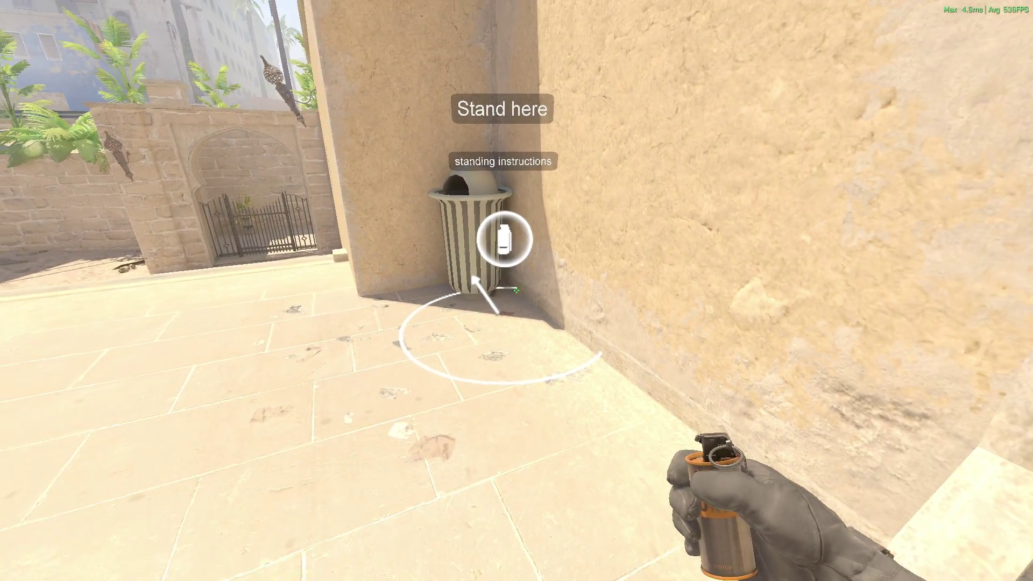
Examine the new grenade annotation's standing marker and aim target in the map
{"action": "key", "text": "s"}
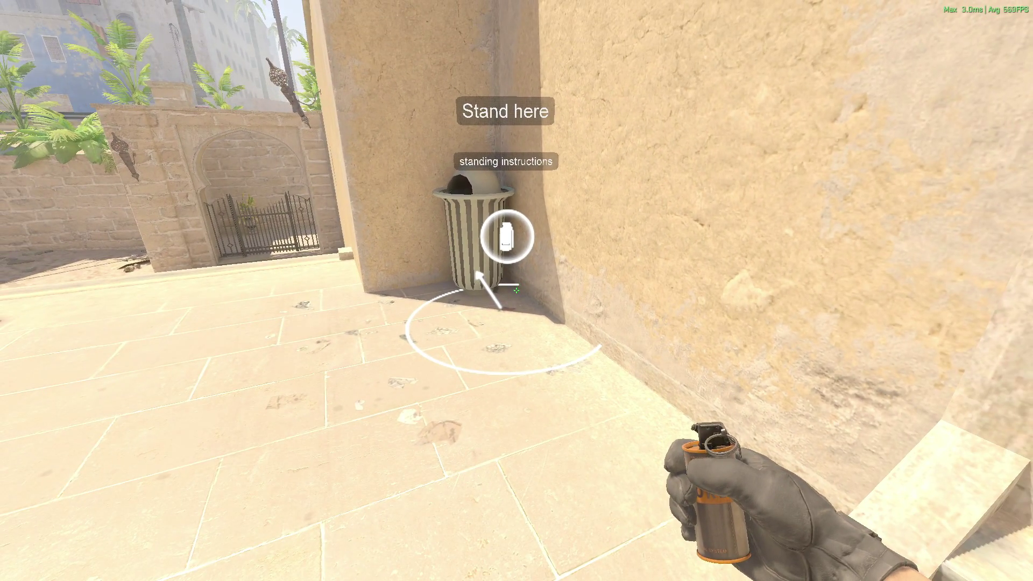
{"action": "key", "text": "w"}
{"action": "key", "text": "s"}
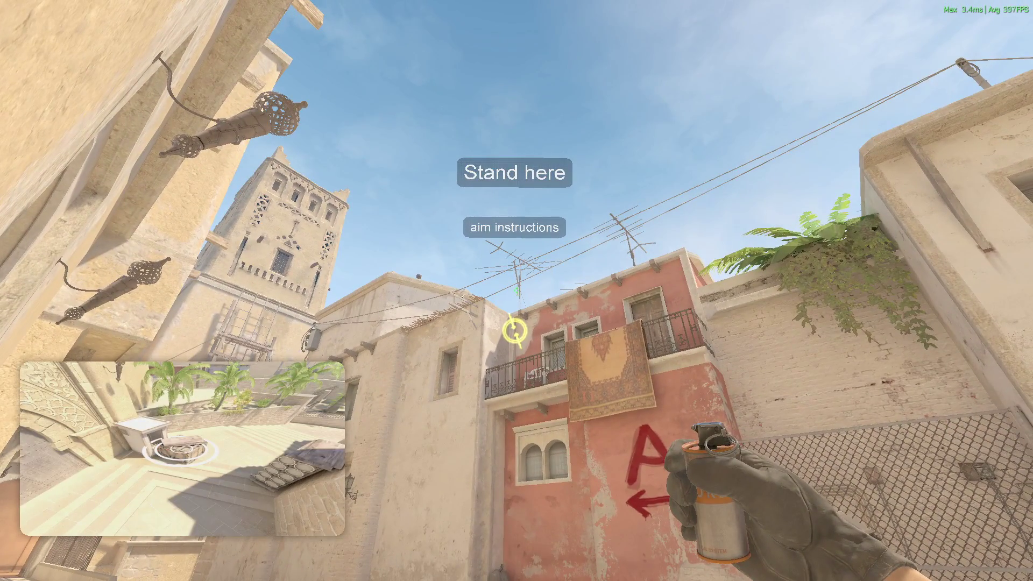
{"action": "key", "text": "1"}
{"action": "key", "text": "2"}
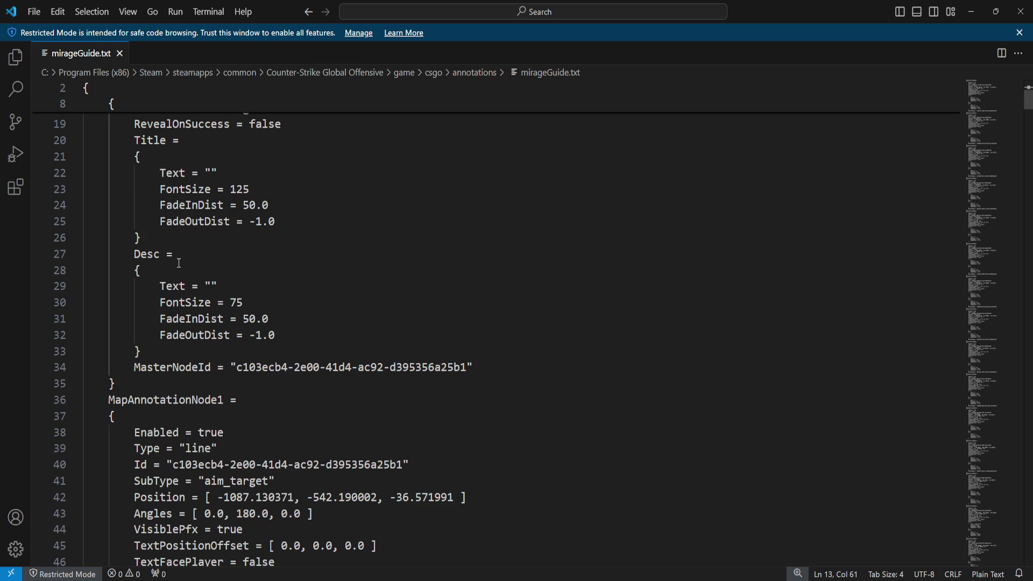
In mirageGuide.txt in Visual Studio Code, find the main grenade node and clear its "standing instructions" description text
{"action": "scroll", "coordinate": [180, 263], "scroll_direction": "down", "scroll_amount": 1}
{"action": "scroll", "coordinate": [401, 241], "scroll_direction": "up", "scroll_amount": 7}
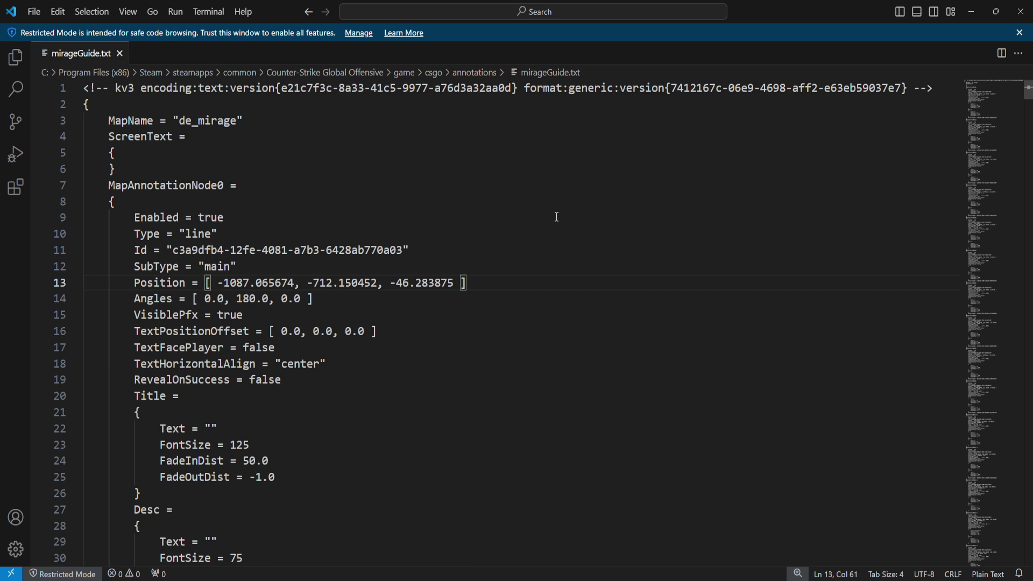
{"action": "key", "text": "ctrl+f"}
{"action": "type", "text": "gre"}
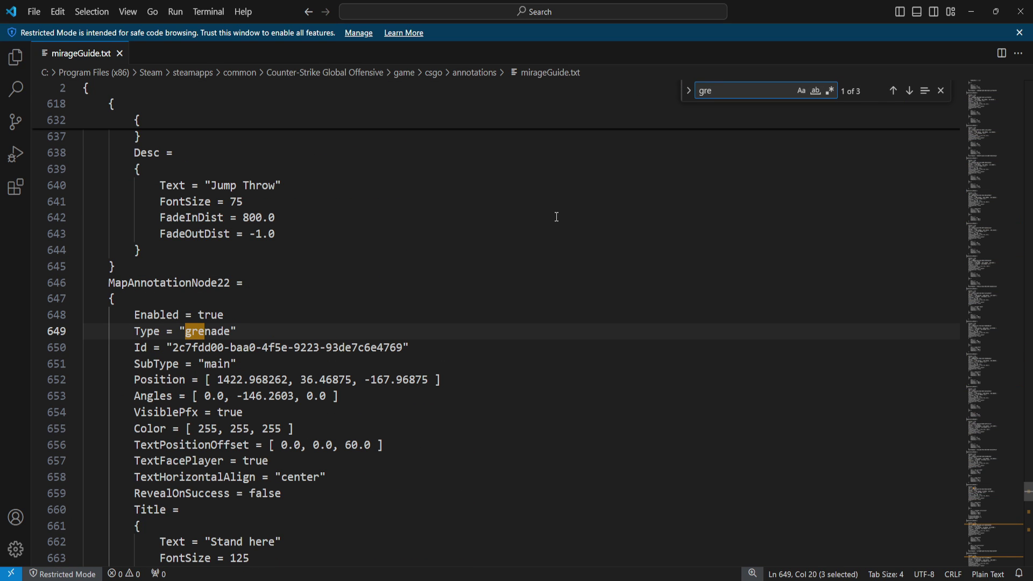
{"action": "type", "text": "nade"}
{"action": "scroll", "coordinate": [202, 345], "scroll_direction": "down", "scroll_amount": 1}
{"action": "scroll", "coordinate": [209, 403], "scroll_direction": "down", "scroll_amount": 3}
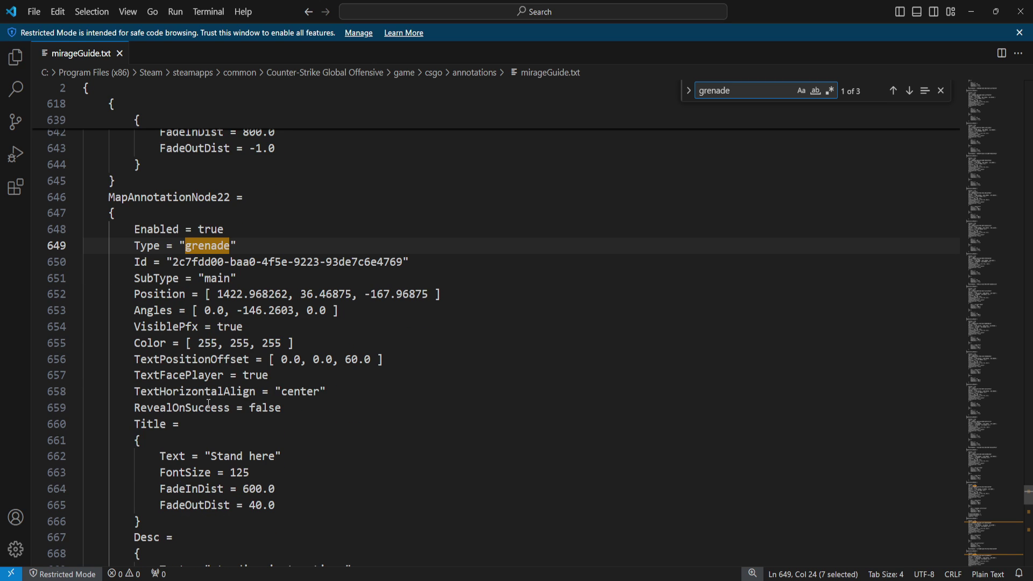
{"action": "left_click_drag", "start_coordinate": [140, 312], "coordinate": [173, 312]}
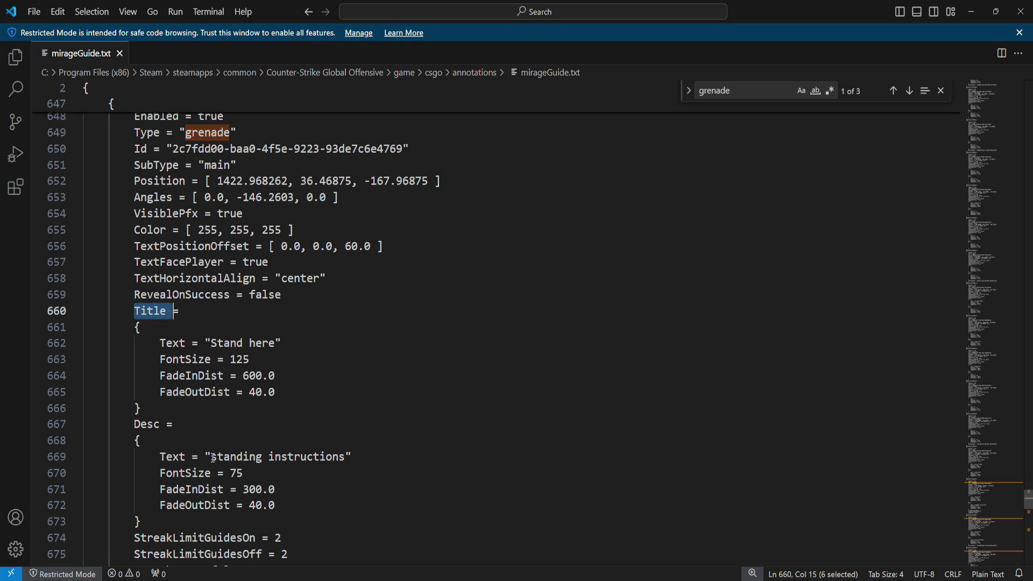
{"action": "left_click_drag", "start_coordinate": [213, 457], "coordinate": [347, 464]}
{"action": "key", "text": "BackSpace"}
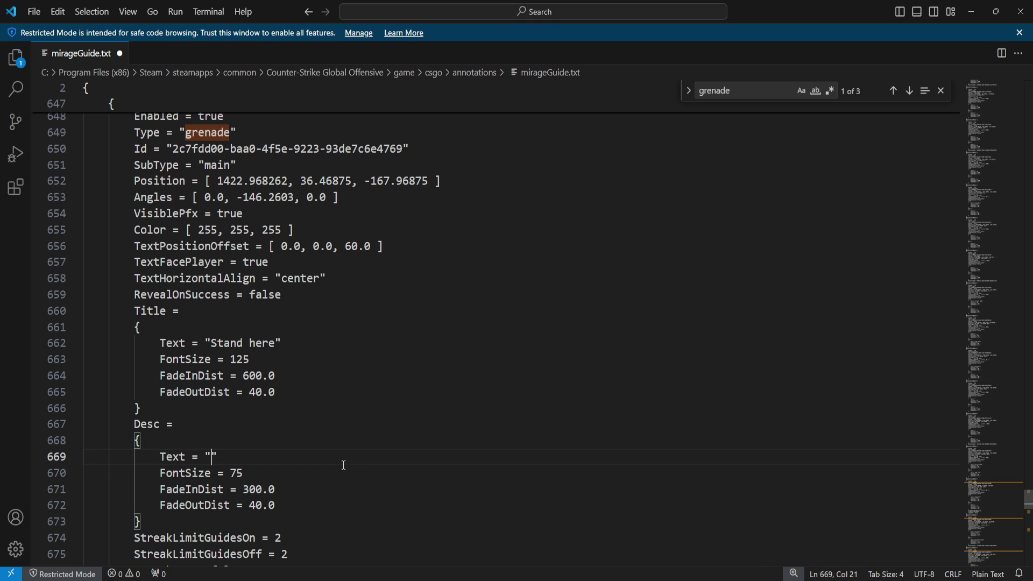
{"action": "scroll", "coordinate": [216, 398], "scroll_direction": "down", "scroll_amount": 1}
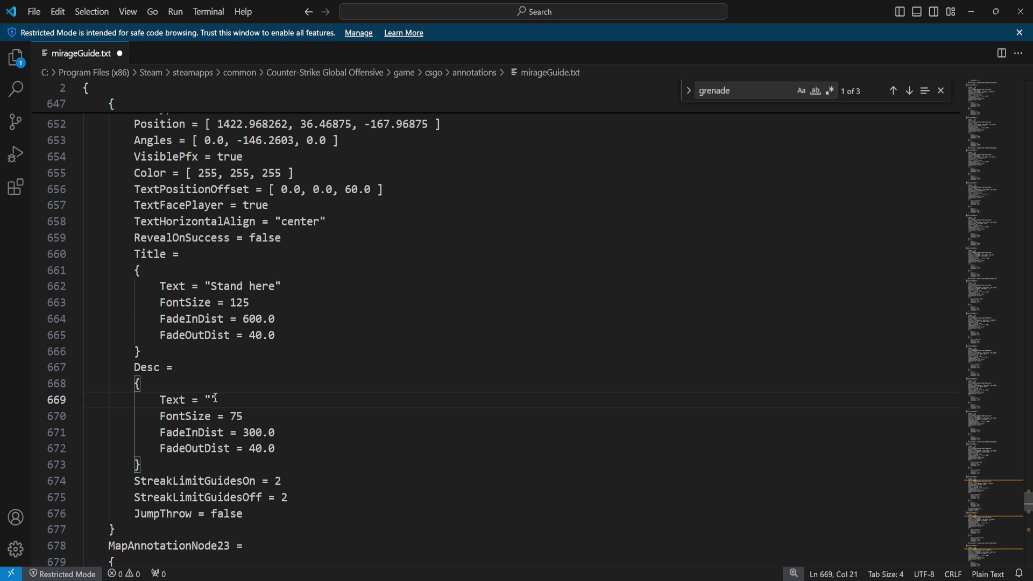
Set the main grenade node's color to [ 255, 255, 0 ]
{"action": "scroll", "coordinate": [245, 506], "scroll_direction": "up", "scroll_amount": 2}
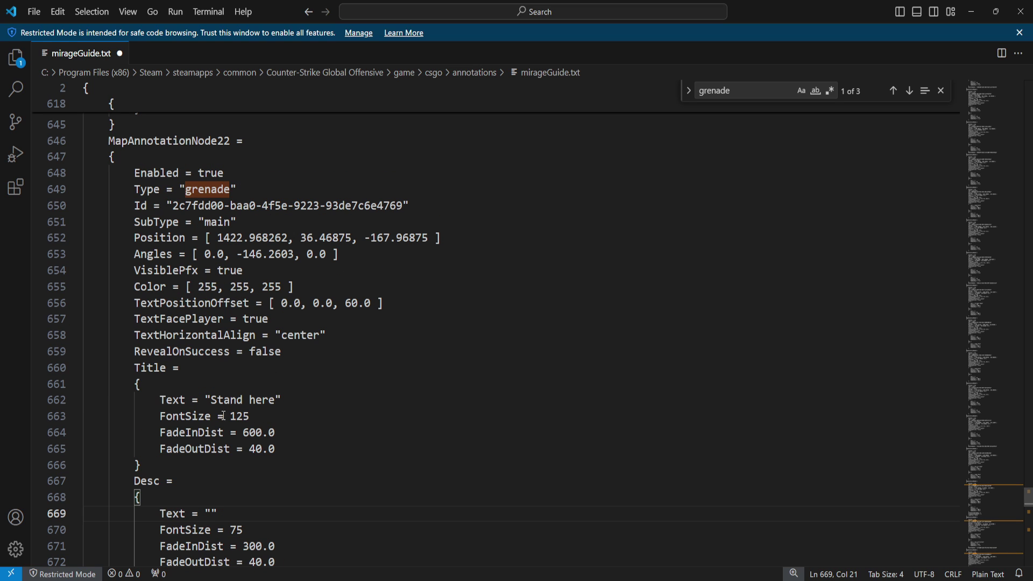
{"action": "double_click", "coordinate": [278, 288]}
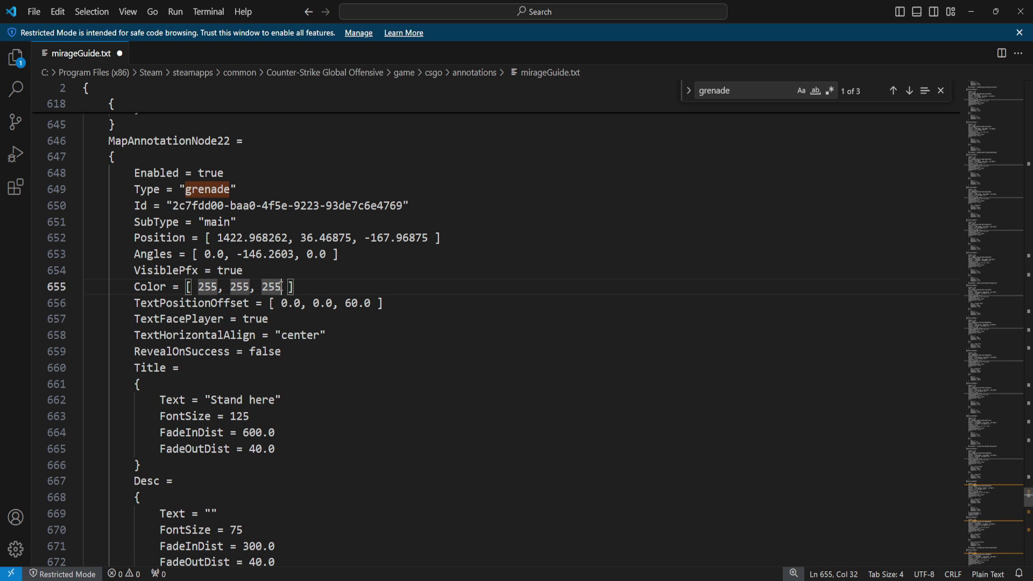
{"action": "key", "text": "BackSpace"}
{"action": "type", "text": "0"}
Change the title text of the grenade's aim_target node to "Fast Con Smoke"
{"action": "scroll", "coordinate": [280, 287], "scroll_direction": "down", "scroll_amount": 6}
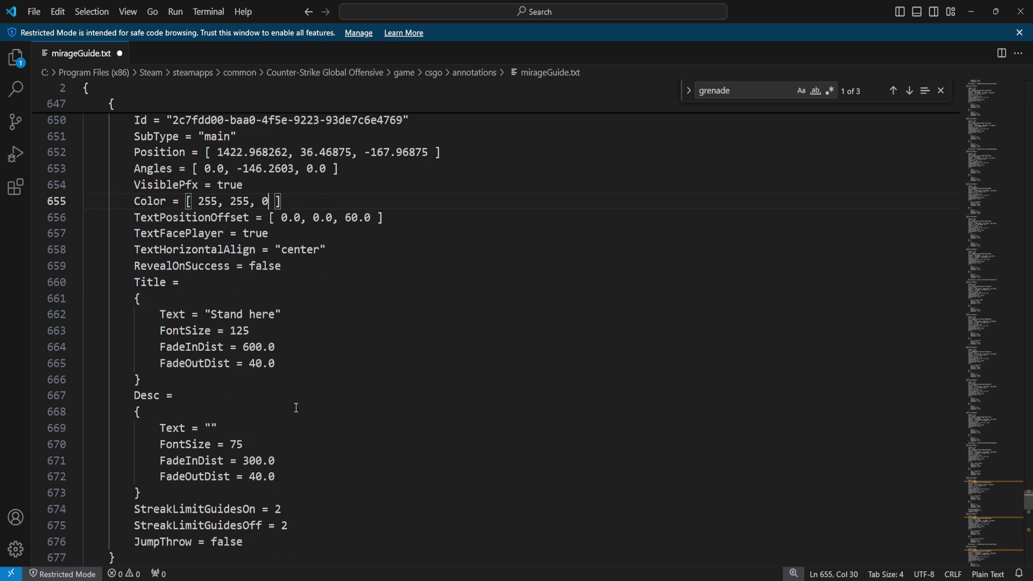
{"action": "left_click", "coordinate": [214, 397]}
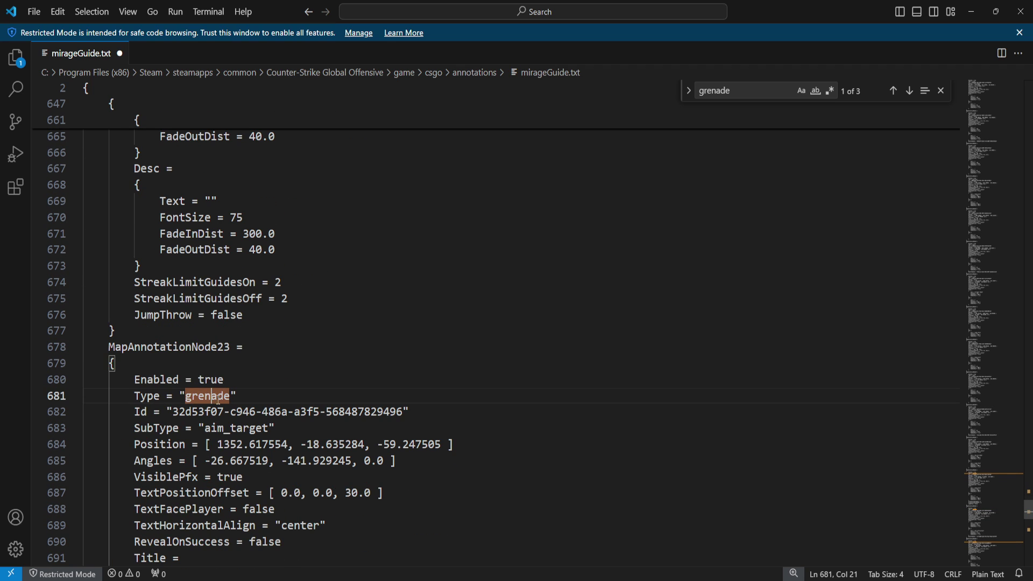
{"action": "scroll", "coordinate": [232, 404], "scroll_direction": "down", "scroll_amount": 4}
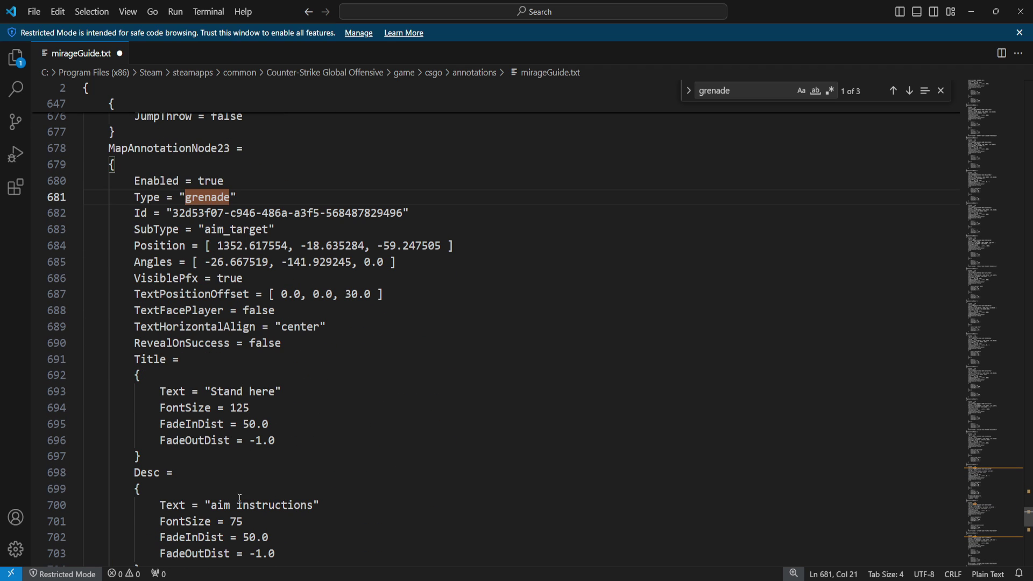
{"action": "left_click_drag", "start_coordinate": [277, 392], "coordinate": [213, 391]}
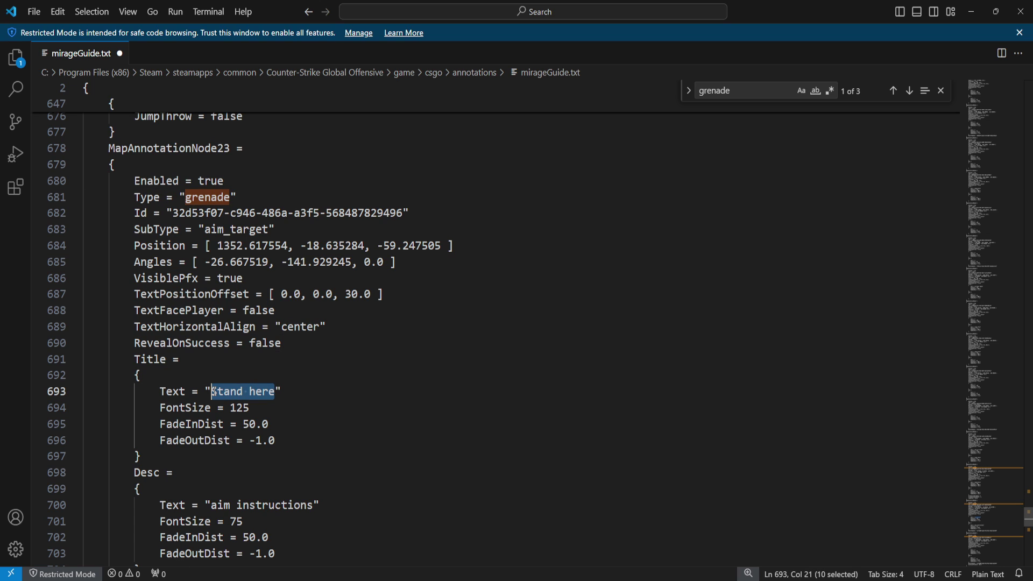
{"action": "type", "text": "East Con "}
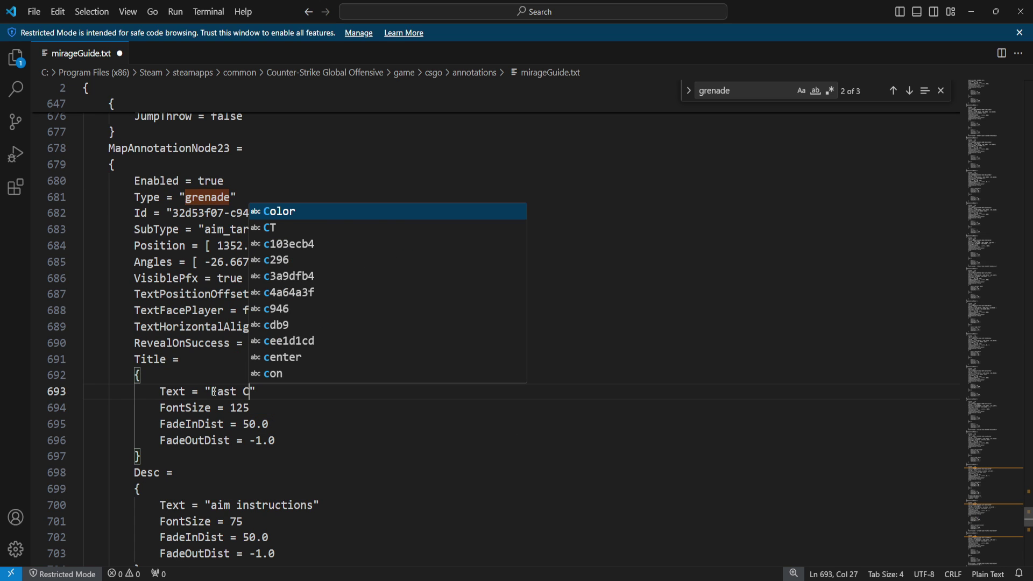
{"action": "type", "text": "SMoke"}
{"action": "key", "text": "BackSpace"}
{"action": "key", "text": "BackSpace"}
{"action": "key", "text": "BackSpace"}
{"action": "key", "text": "BackSpace"}
{"action": "type", "text": "moke"}
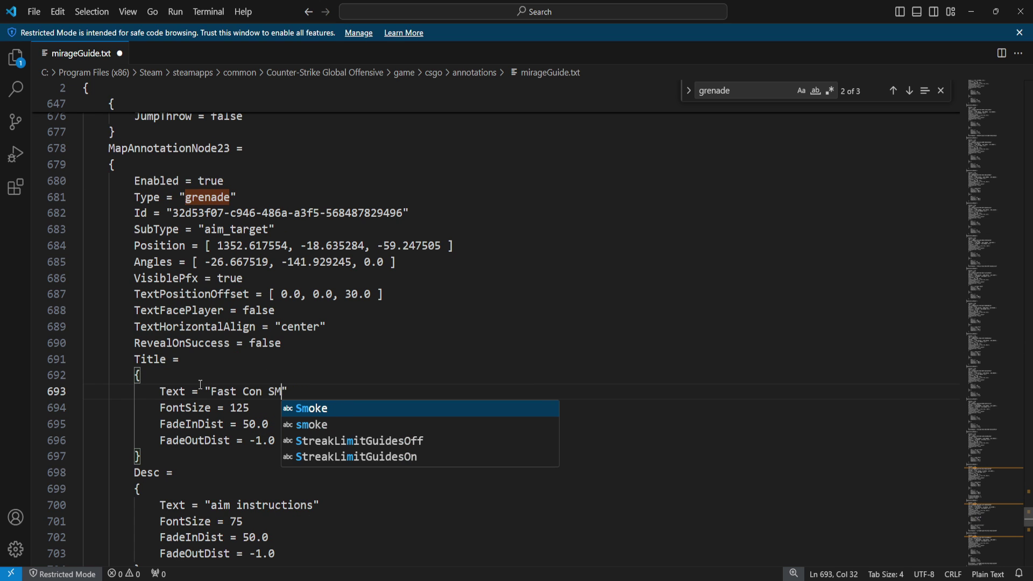
Replace the aim_target node's "aim instructions" description with a Run Throw instruction
{"action": "left_click_drag", "start_coordinate": [210, 506], "coordinate": [315, 505]}
{"action": "scroll", "coordinate": [368, 440], "scroll_direction": "down", "scroll_amount": 2}
{"action": "type", "text": "Runn"}
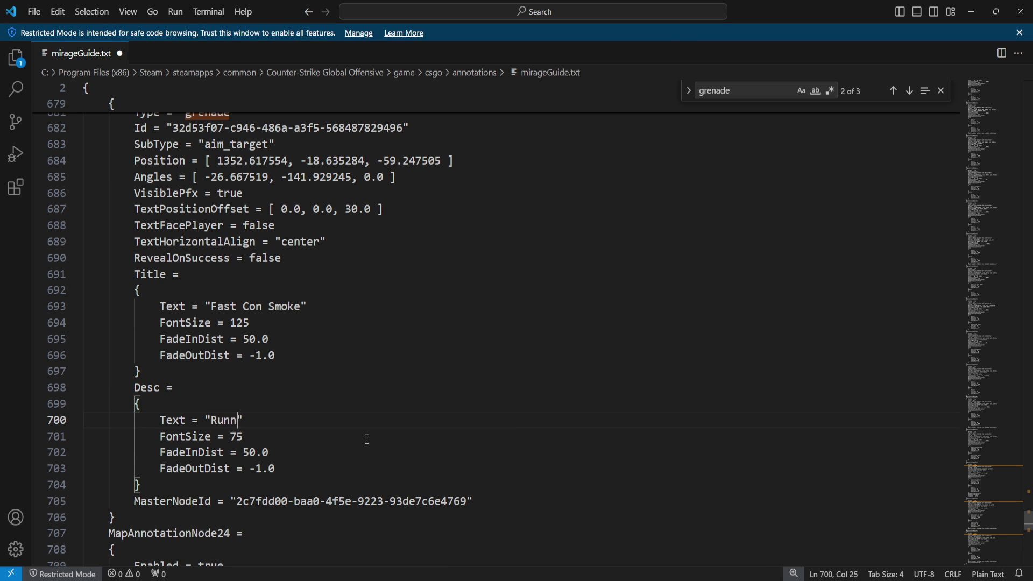
{"action": "key", "text": "BackSpace"}
{"action": "type", "text": "Throw"}
{"action": "left_click", "coordinate": [318, 419]}
{"action": "scroll", "coordinate": [320, 330], "scroll_direction": "up", "scroll_amount": 1}
Find the line annotations and copy "Color = [ 255, 22, 2 ]" from MapAnnotationNode4 into MapAnnotationNode5 below its SubType
{"action": "key", "text": "ctrl+f"}
{"action": "type", "text": "line"}
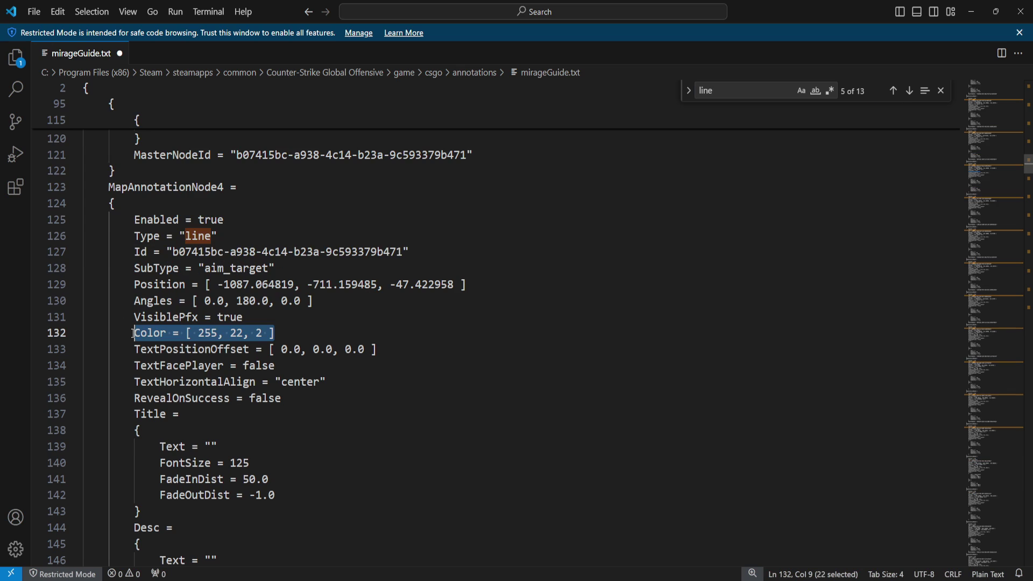
{"action": "scroll", "coordinate": [217, 345], "scroll_direction": "down", "scroll_amount": 7}
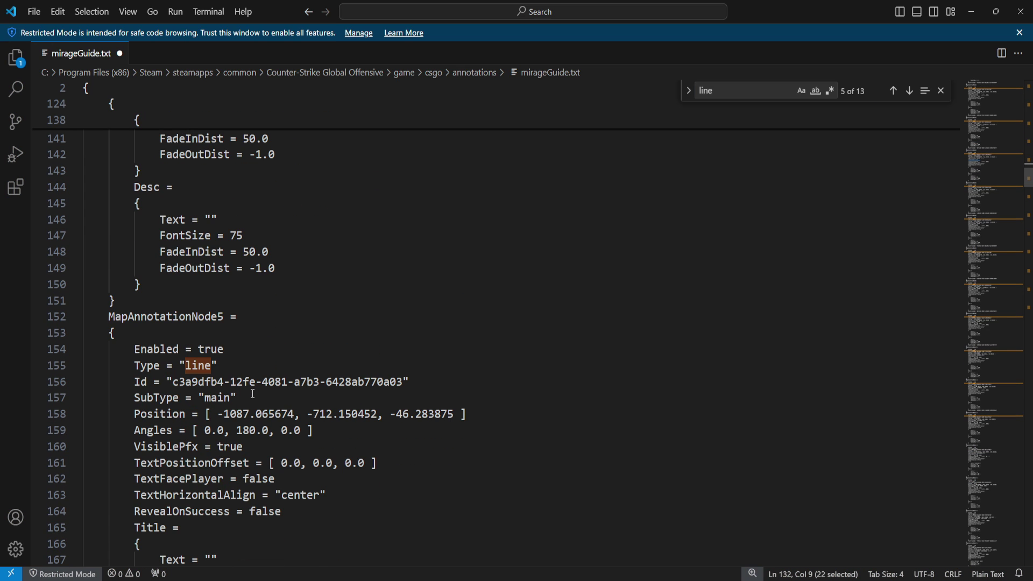
{"action": "left_click", "coordinate": [247, 398]}
{"action": "key", "text": "Return"}
{"action": "type", "text": "Color = [ 255, 22, 2 ]"}
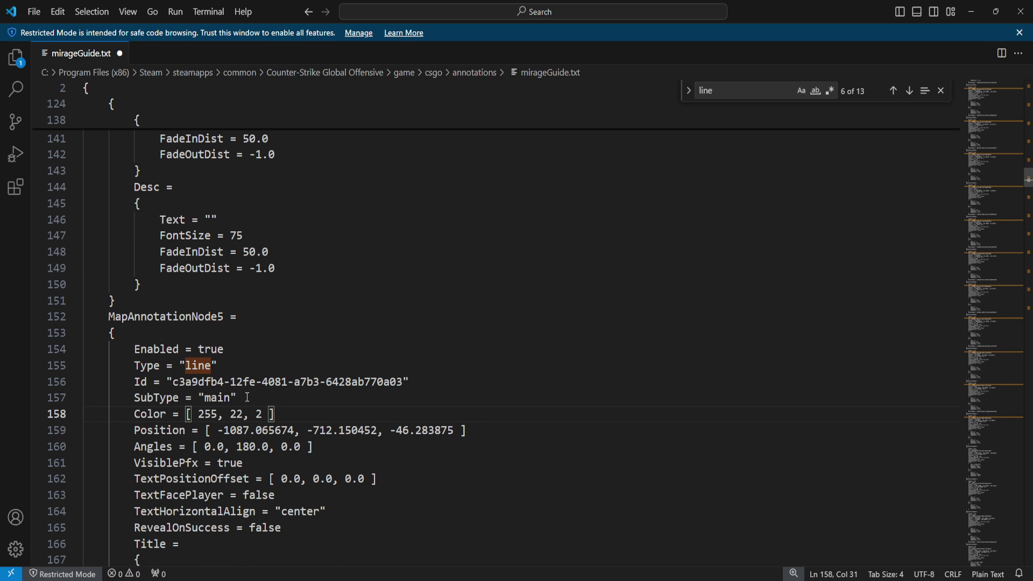
Set the first value of MapAnnotationNode5's color to 25 and save the guide file
{"action": "double_click", "coordinate": [213, 414]}
{"action": "type", "text": "25"}
{"action": "key", "text": "ctrl+s"}
Find the "CT Boost Smoke" text annotation and set its color to [ 255, 0, 0 ]
{"action": "scroll", "coordinate": [290, 415], "scroll_direction": "down", "scroll_amount": 7}
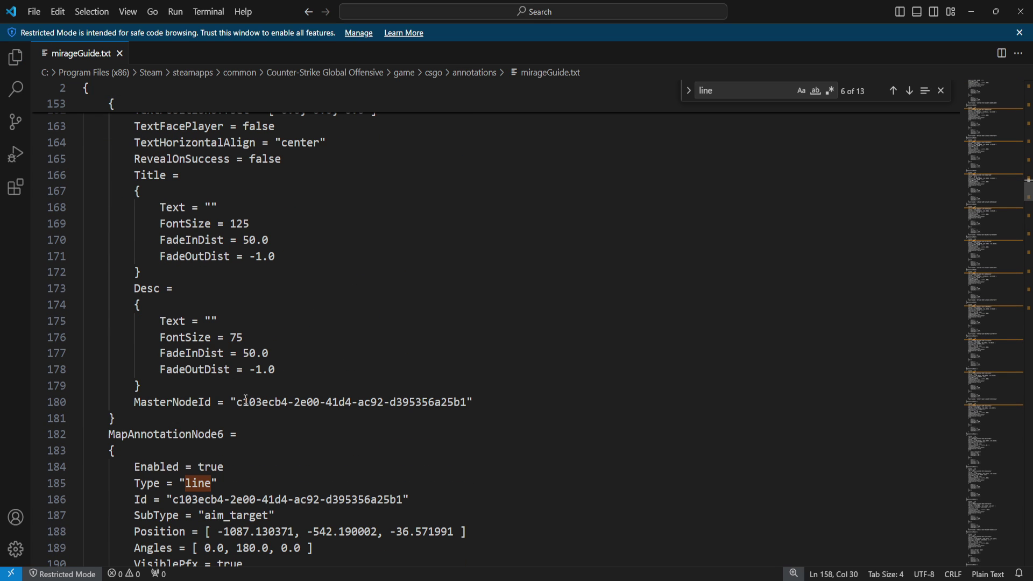
{"action": "scroll", "coordinate": [220, 441], "scroll_direction": "down", "scroll_amount": 2}
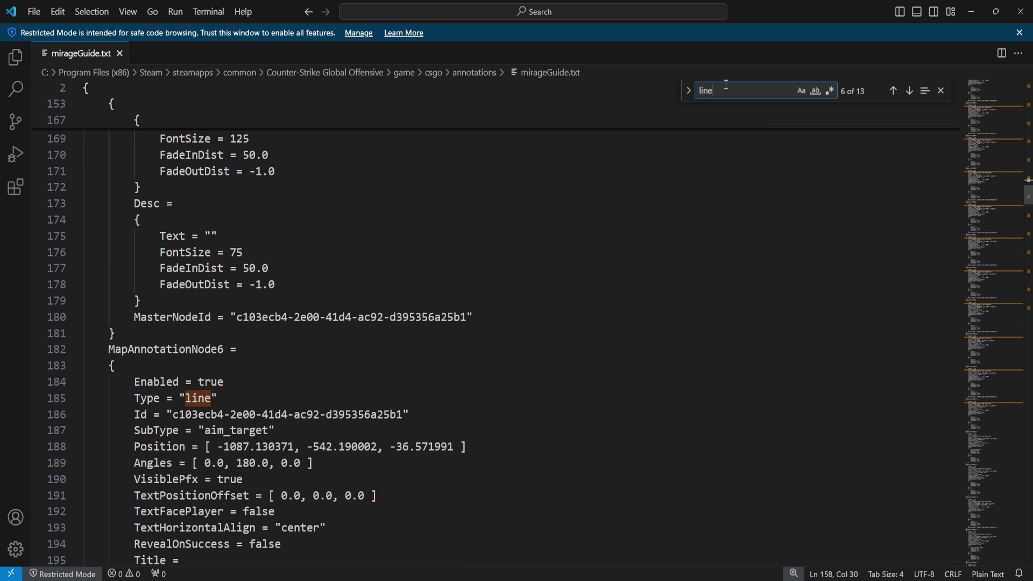
{"action": "left_click_drag", "start_coordinate": [724, 86], "coordinate": [650, 90]}
{"action": "type", "text": "= \"text"}
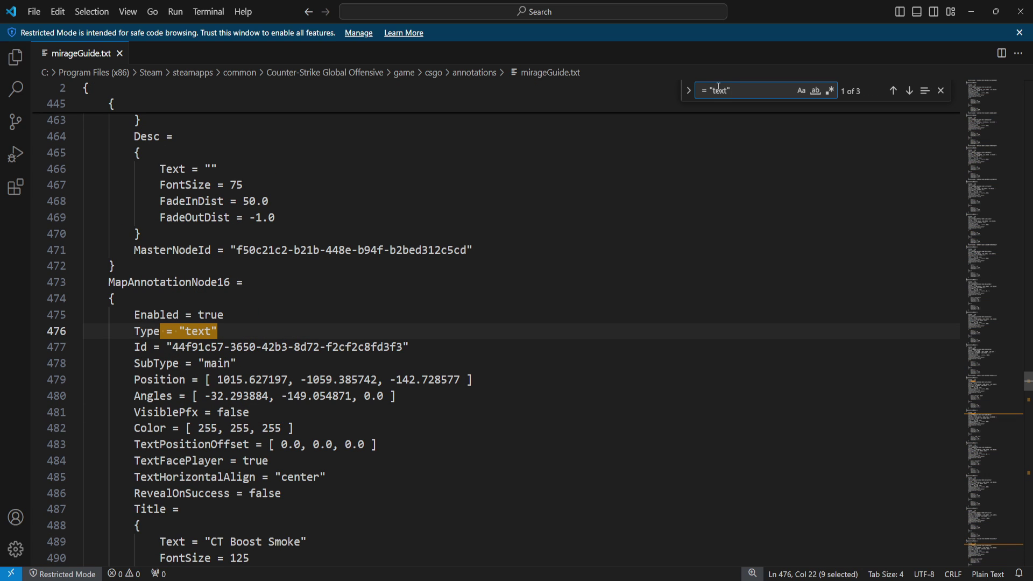
{"action": "scroll", "coordinate": [229, 398], "scroll_direction": "down", "scroll_amount": 2}
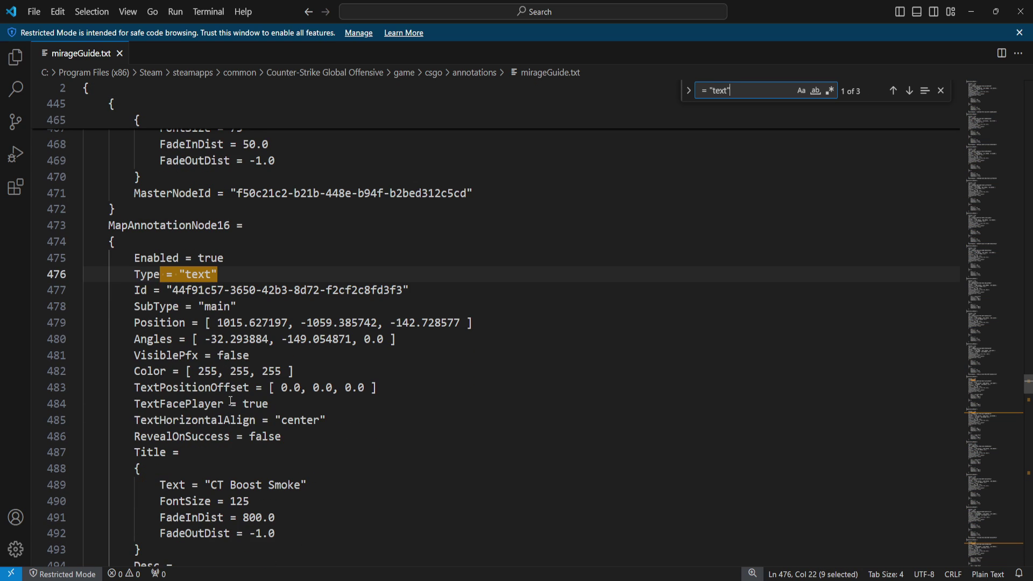
{"action": "scroll", "coordinate": [296, 429], "scroll_direction": "down", "scroll_amount": 2}
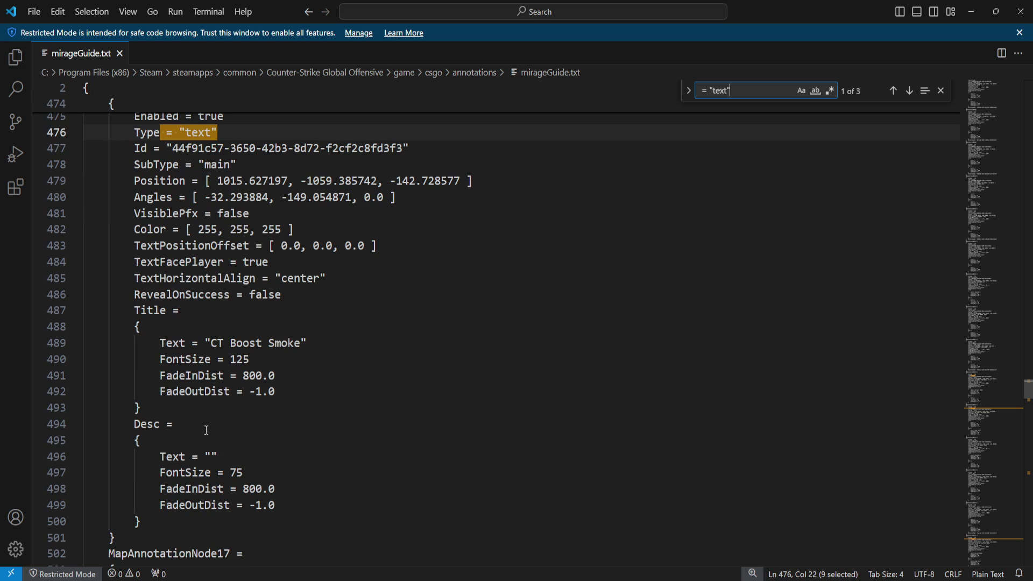
{"action": "scroll", "coordinate": [243, 350], "scroll_direction": "up", "scroll_amount": 1}
{"action": "double_click", "coordinate": [246, 258]}
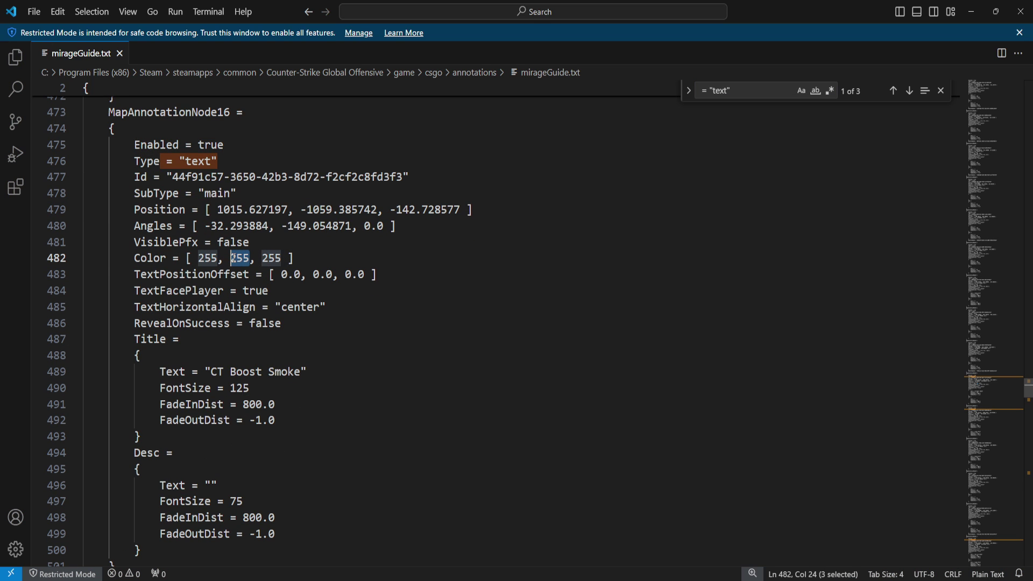
{"action": "type", "text": "0"}
{"action": "double_click", "coordinate": [253, 258]}
{"action": "type", "text": "0"}
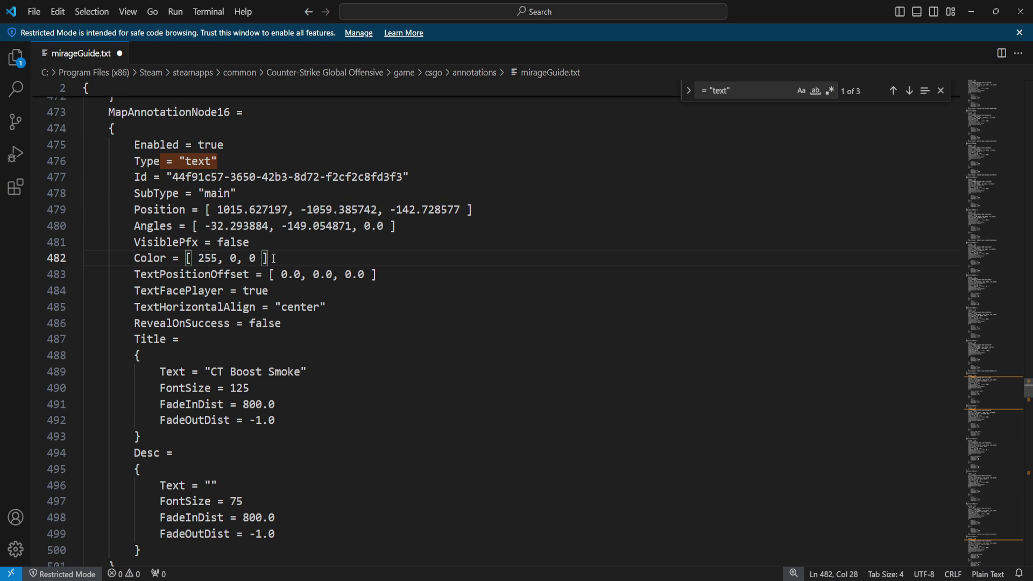
{"action": "left_click_drag", "start_coordinate": [269, 259], "coordinate": [141, 258]}
{"action": "left_click", "coordinate": [276, 258]}
Set the color of the following "Jump Throw" text annotation, MapAnnotationNode17, to [ 0, 255, 0 ] and save the guide file
{"action": "scroll", "coordinate": [266, 296], "scroll_direction": "down", "scroll_amount": 7}
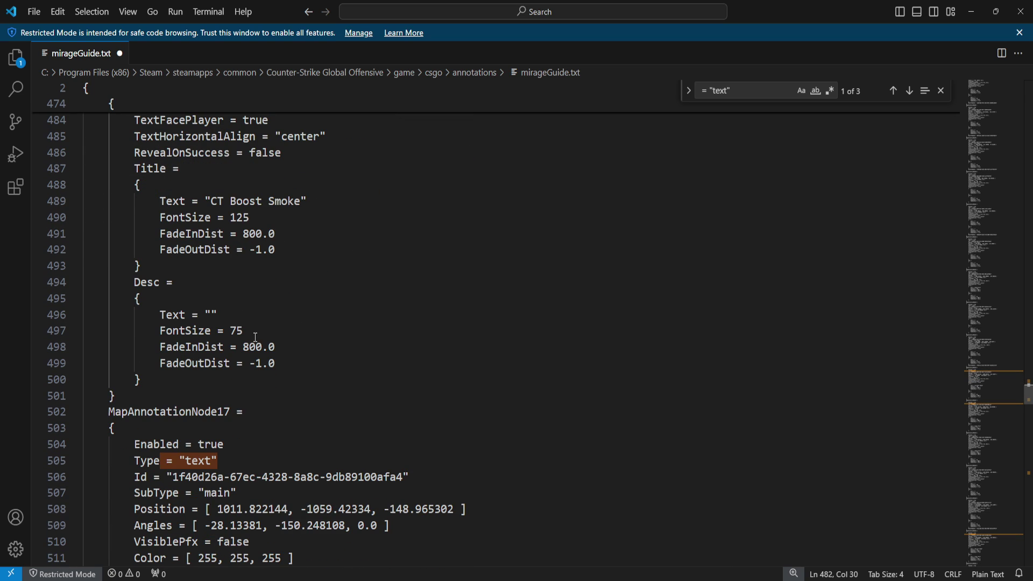
{"action": "scroll", "coordinate": [257, 337], "scroll_direction": "down", "scroll_amount": 3}
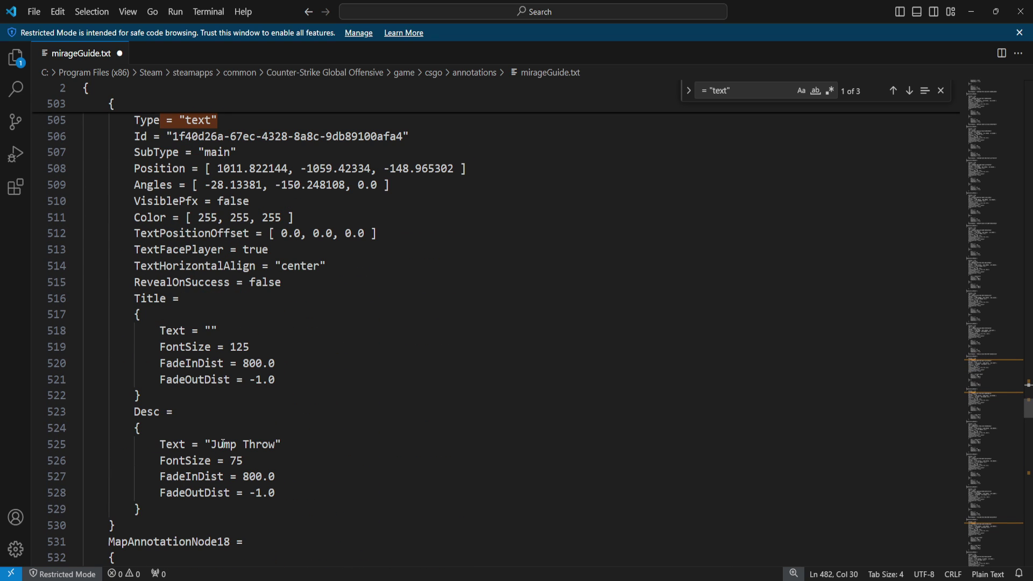
{"action": "double_click", "coordinate": [208, 218]}
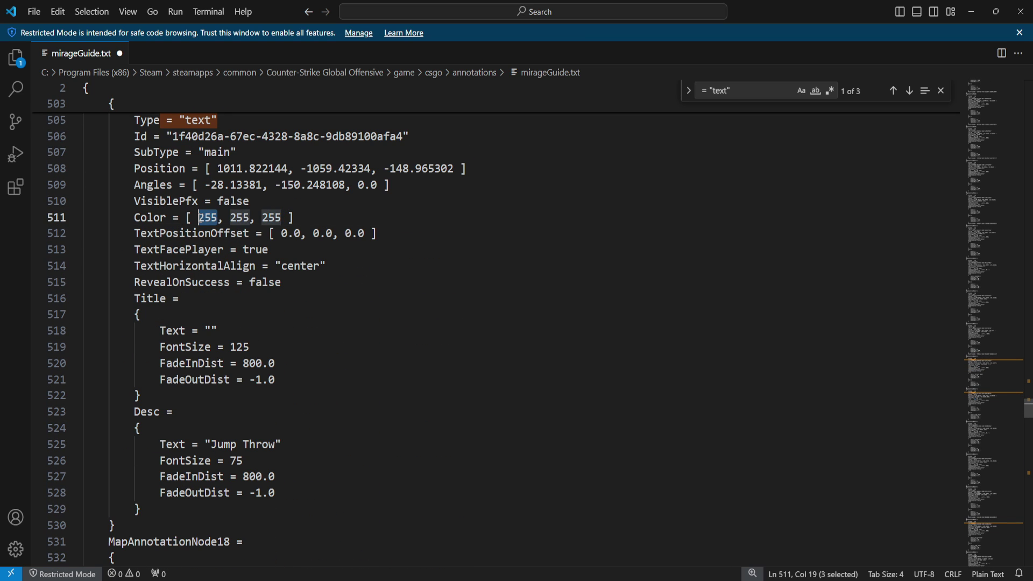
{"action": "type", "text": "0"}
{"action": "double_click", "coordinate": [267, 217]}
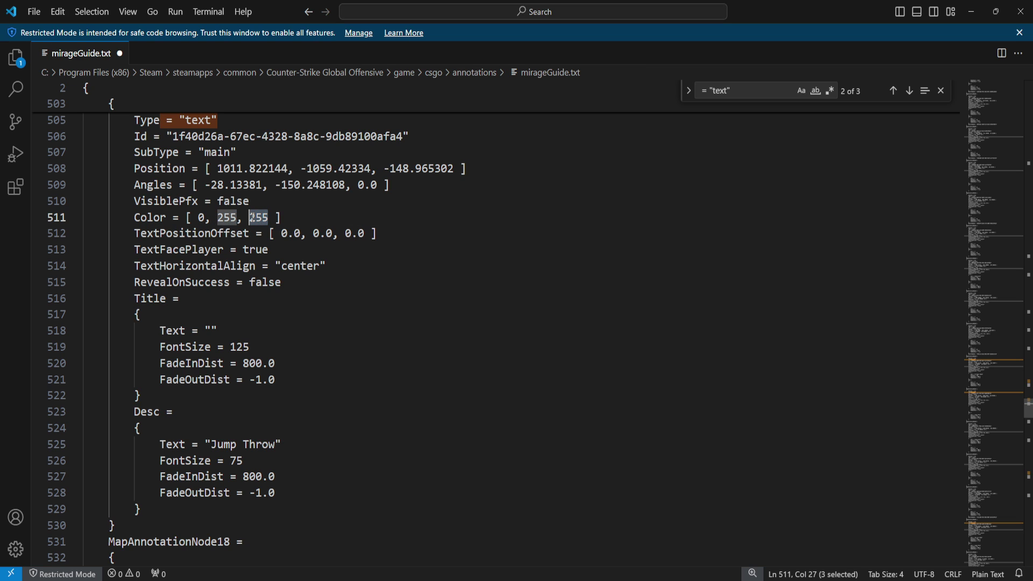
{"action": "type", "text": "0"}
{"action": "scroll", "coordinate": [199, 232], "scroll_direction": "down", "scroll_amount": 6}
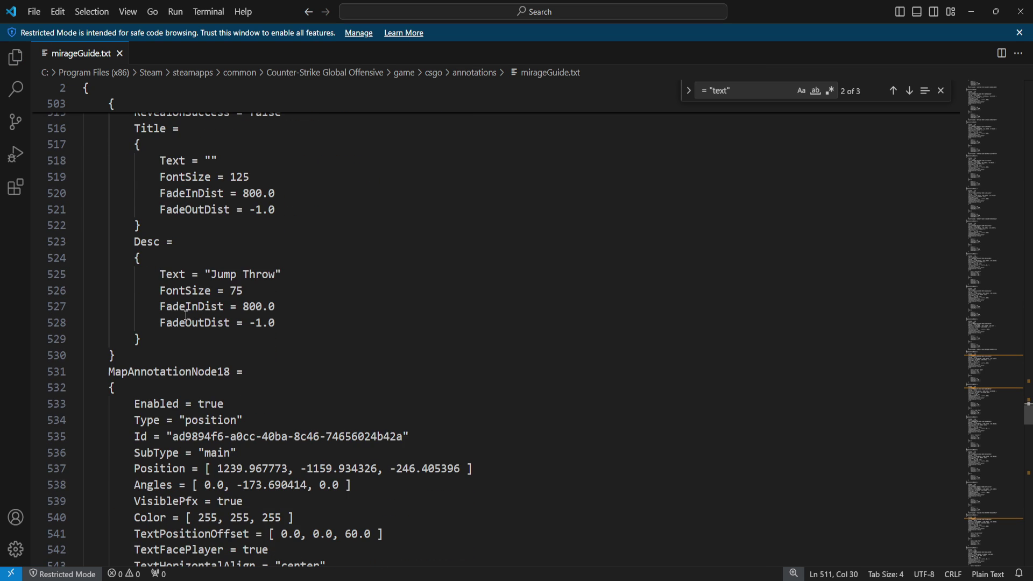
Find the "top con smoke" text annotation and set its color to [ 255, 255, 0 ]
{"action": "left_click", "coordinate": [910, 91]}
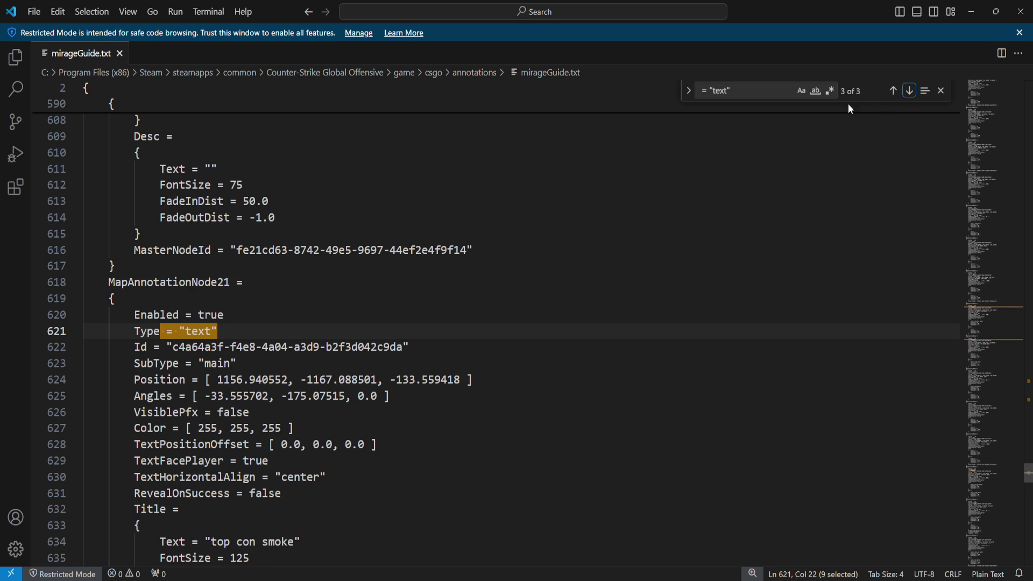
{"action": "scroll", "coordinate": [239, 538], "scroll_direction": "down", "scroll_amount": 3}
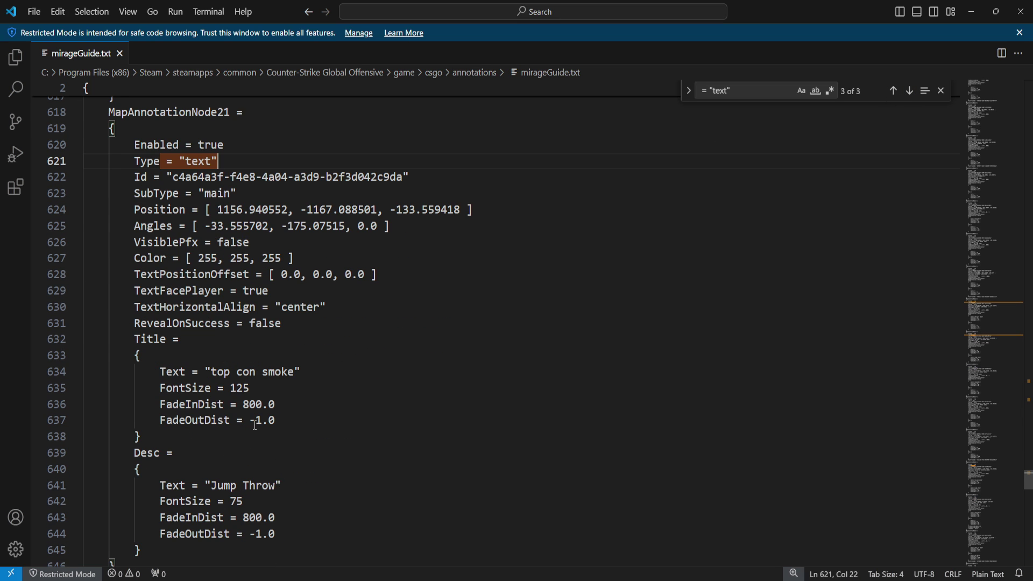
{"action": "scroll", "coordinate": [255, 426], "scroll_direction": "up", "scroll_amount": 1}
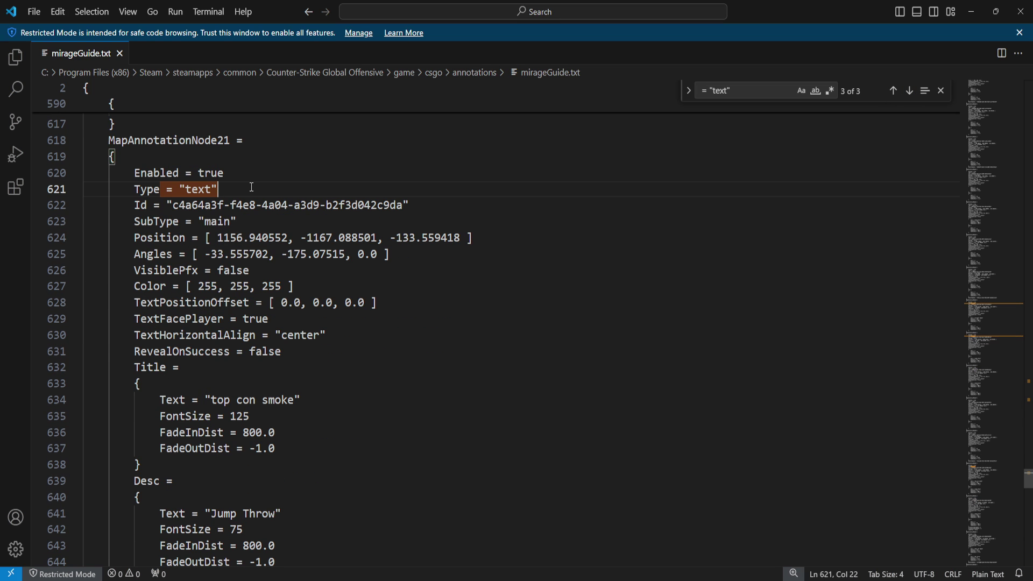
{"action": "key", "text": "ctrl+minus"}
{"action": "scroll", "coordinate": [158, 258], "scroll_direction": "down", "scroll_amount": 1}
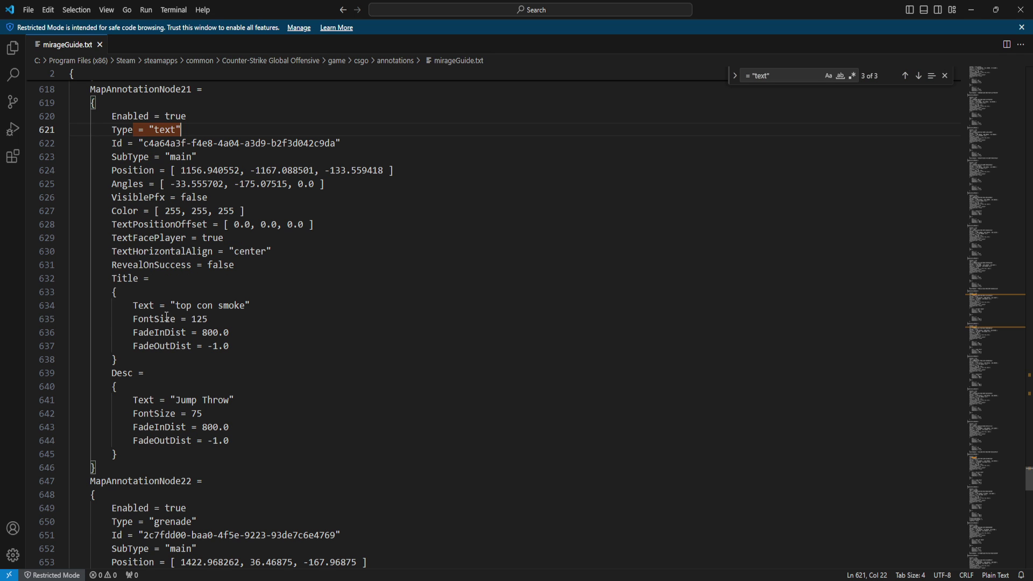
{"action": "left_click_drag", "start_coordinate": [112, 278], "coordinate": [96, 467]}
{"action": "left_click", "coordinate": [185, 296]}
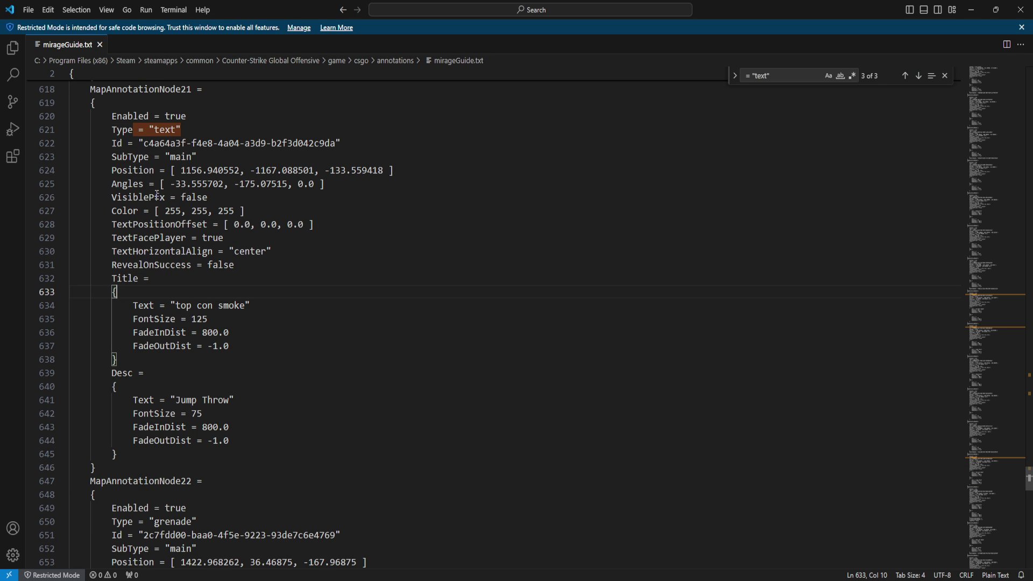
{"action": "left_click", "coordinate": [233, 211]}
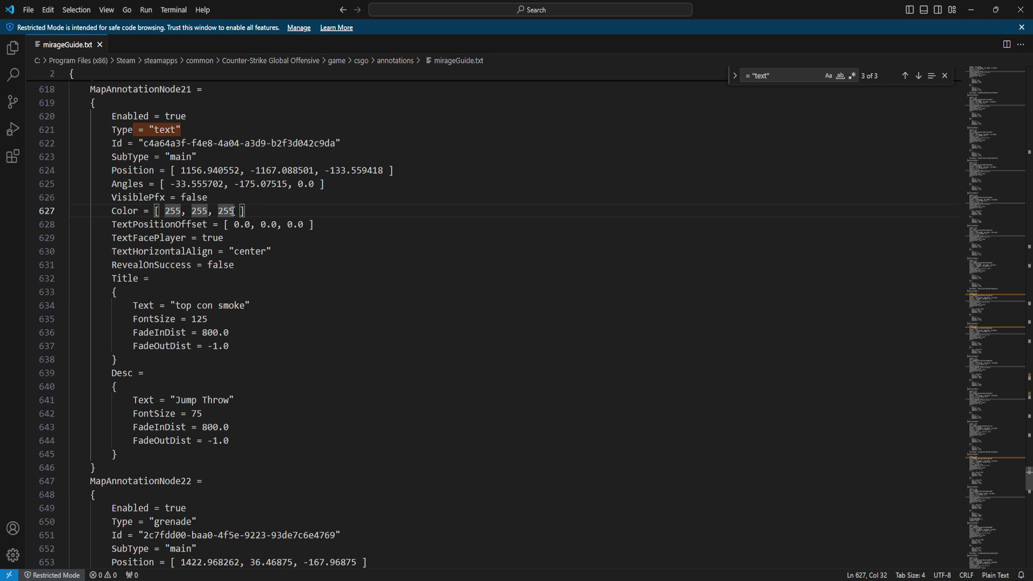
{"action": "key", "text": "BackSpace"}
{"action": "key", "text": "BackSpace"}
{"action": "key", "text": "BackSpace"}
{"action": "type", "text": "0"}
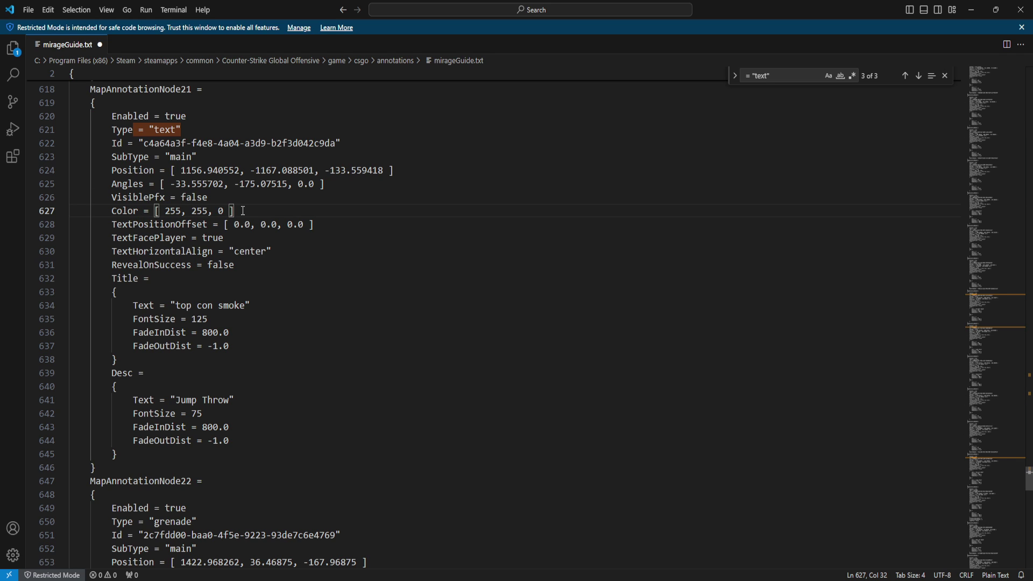
Insert a blank line below the "Jump Throw" text in the "top con smoke" node's description and save the guide file
{"action": "left_click_drag", "start_coordinate": [236, 210], "coordinate": [113, 210]}
{"action": "scroll", "coordinate": [144, 227], "scroll_direction": "down", "scroll_amount": 1}
{"action": "left_click", "coordinate": [249, 372]}
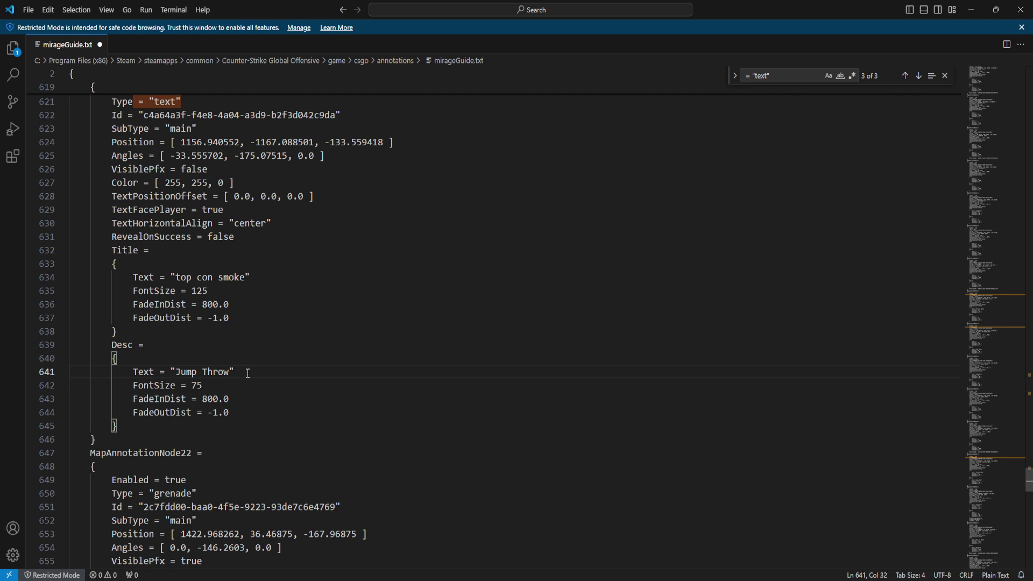
{"action": "key", "text": "Return"}
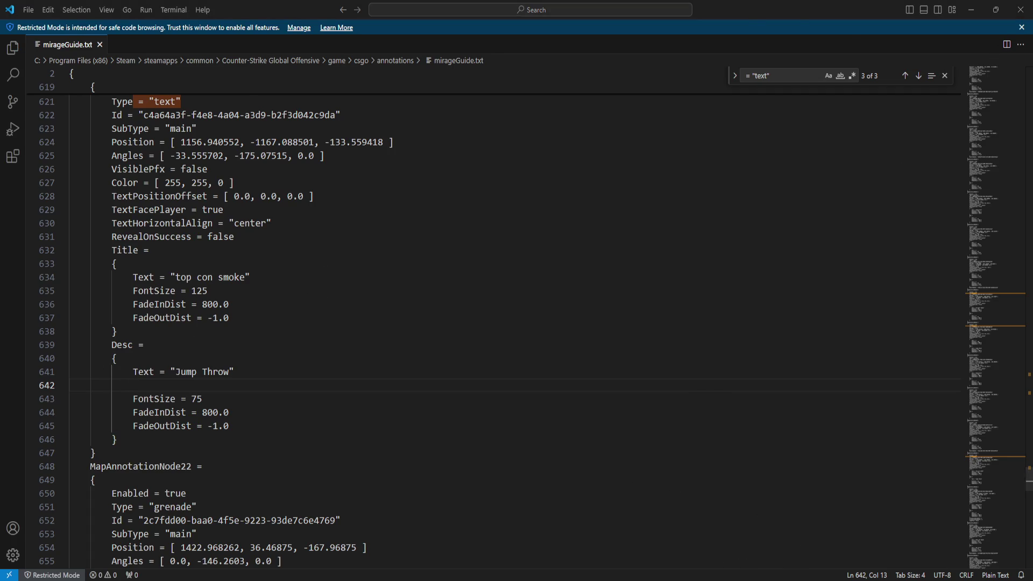
Switch to Counter-Strike 2 and reload the edited annotations with the console command annotation_reload
{"action": "key", "text": "alt+Tab"}
{"action": "key", "text": "grave"}
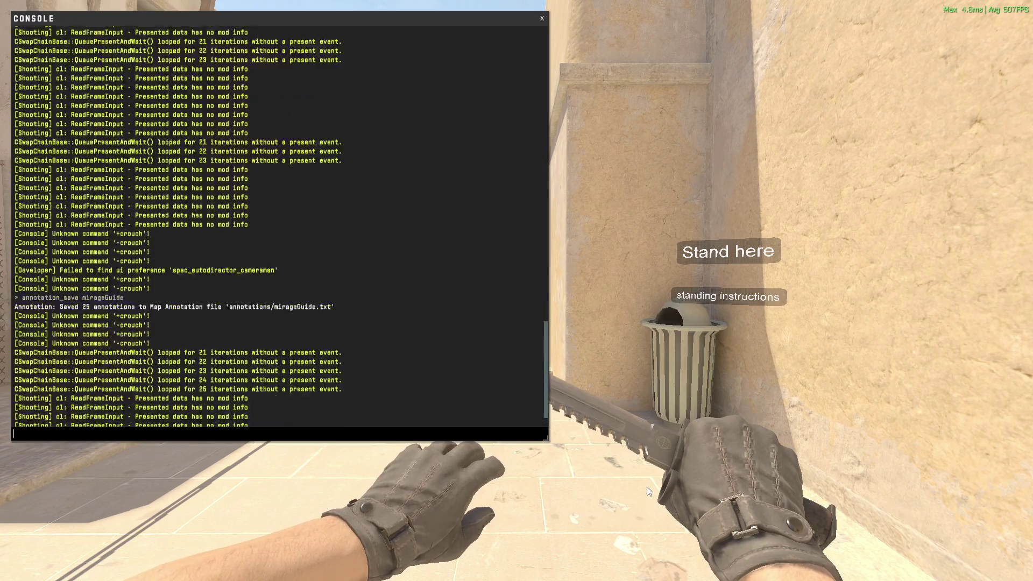
{"action": "type", "text": "annotation_relo"}
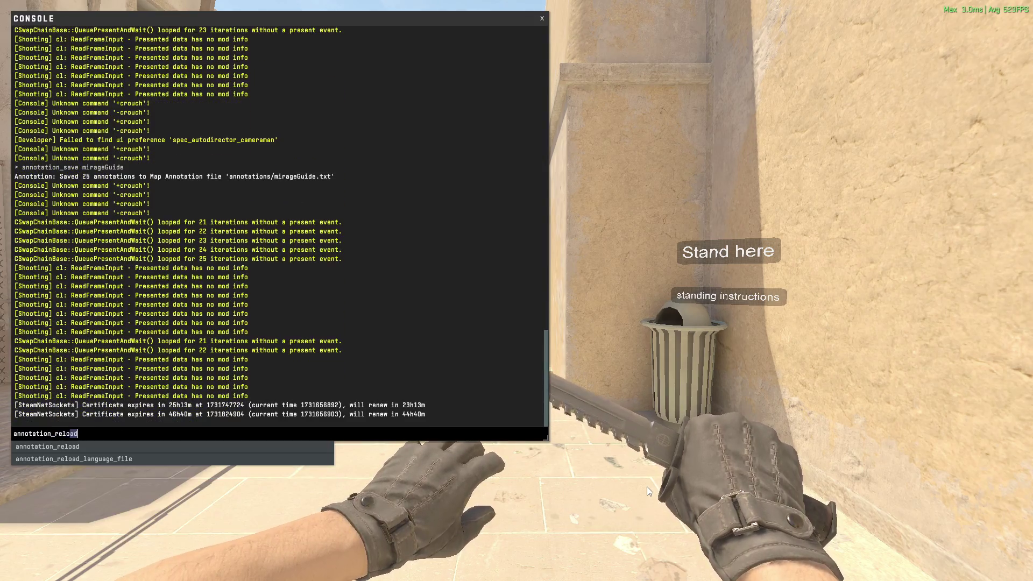
{"action": "type", "text": "ad"}
{"action": "key", "text": "Return"}
{"action": "key", "text": "grave"}
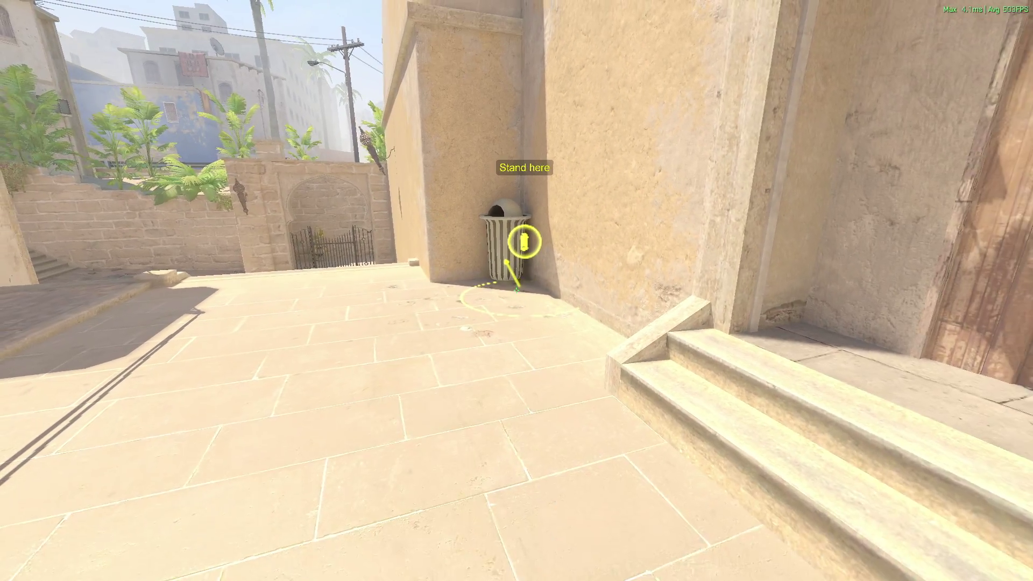
Go to the "Stand here" spot by the bin and check the text and color of the "Fast Con Smoke" annotation
{"action": "key", "text": "w"}
{"action": "key", "text": "3"}
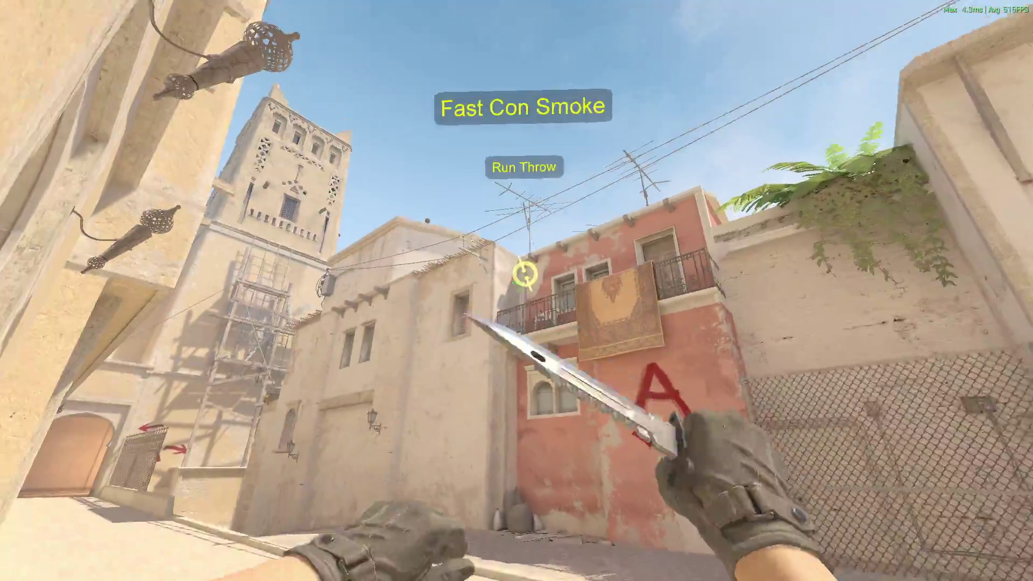
{"action": "key", "text": "2"}
{"action": "key", "text": "3"}
Walk to the next lineup spots and check the colors of the "top con smoke" and "CT Boost Smoke" annotations
{"action": "key", "text": "w"}
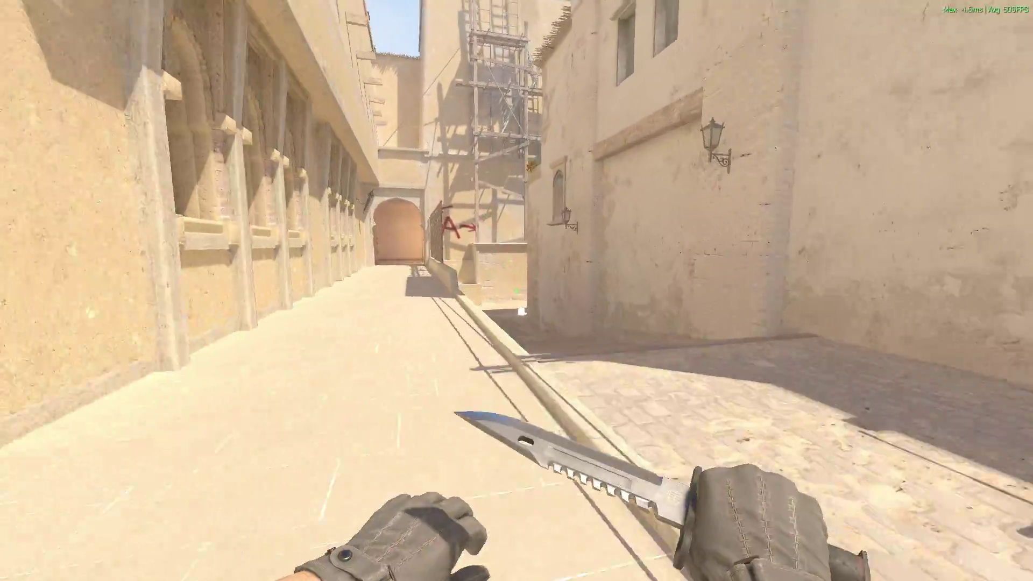
{"action": "key", "text": "w"}
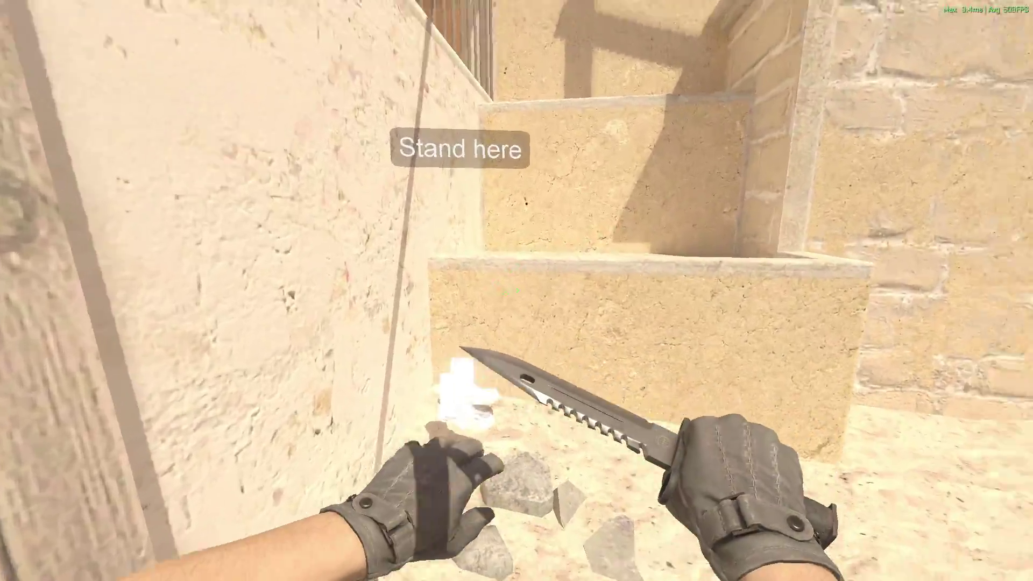
{"action": "key", "text": "2"}
{"action": "key", "text": "3"}
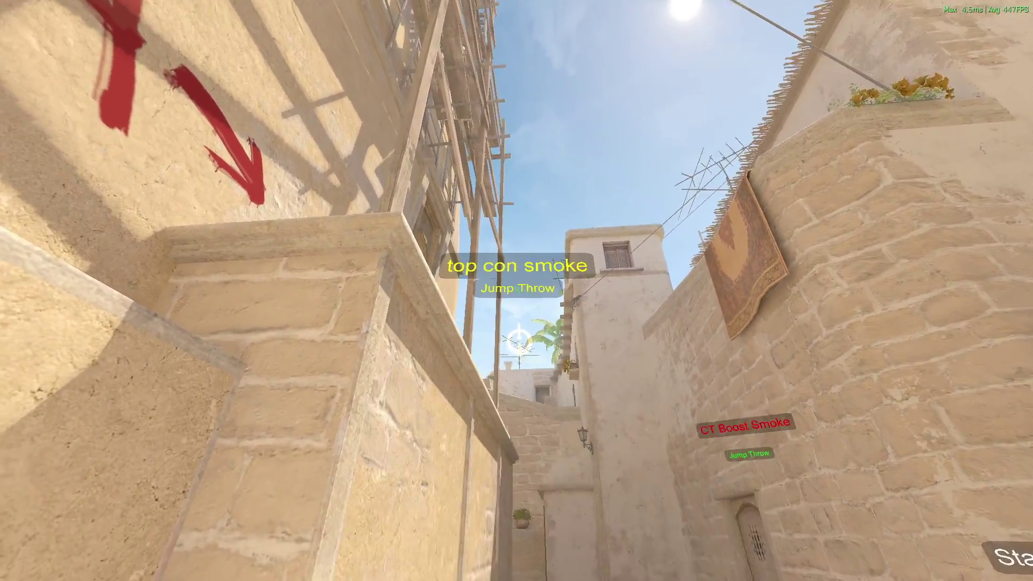
{"action": "key", "text": "3"}
{"action": "key", "text": "w"}
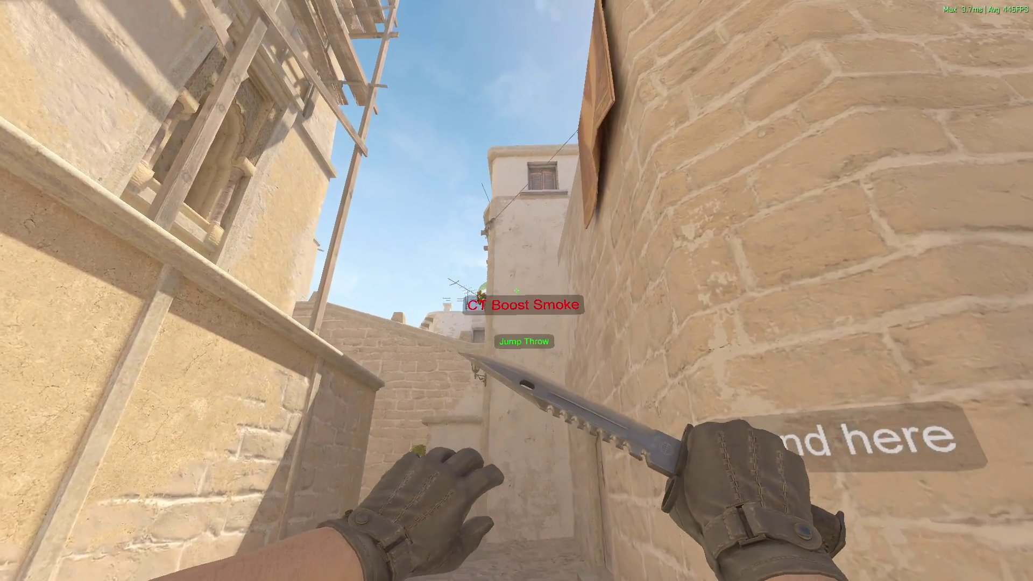
{"action": "key", "text": "1"}
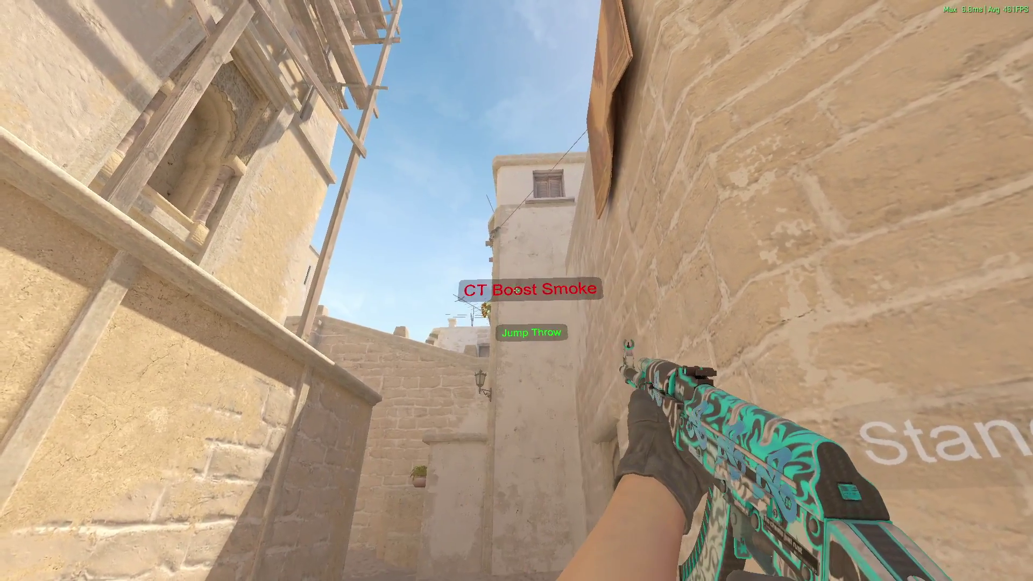
{"action": "key", "text": "3"}
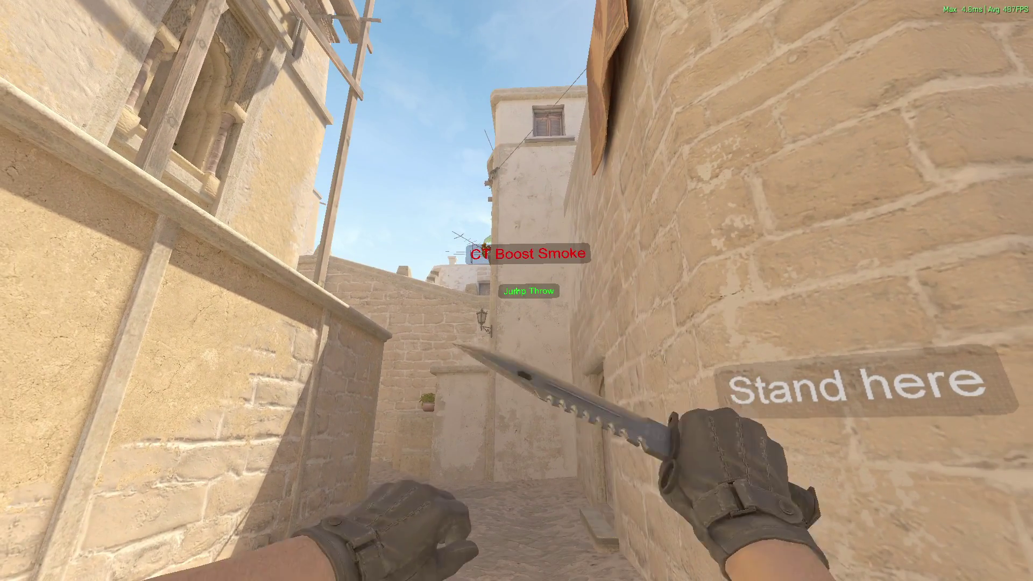
{"action": "key", "text": "w"}
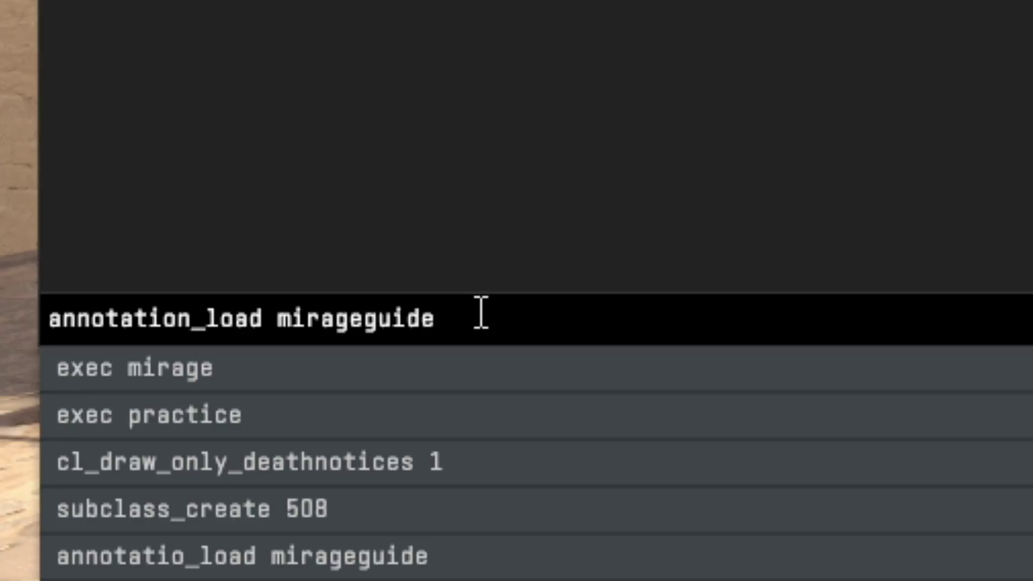
Load the guide with the console command annotation_load mirageguide and try out its grenade lineup in the map
{"action": "key", "text": "Return"}
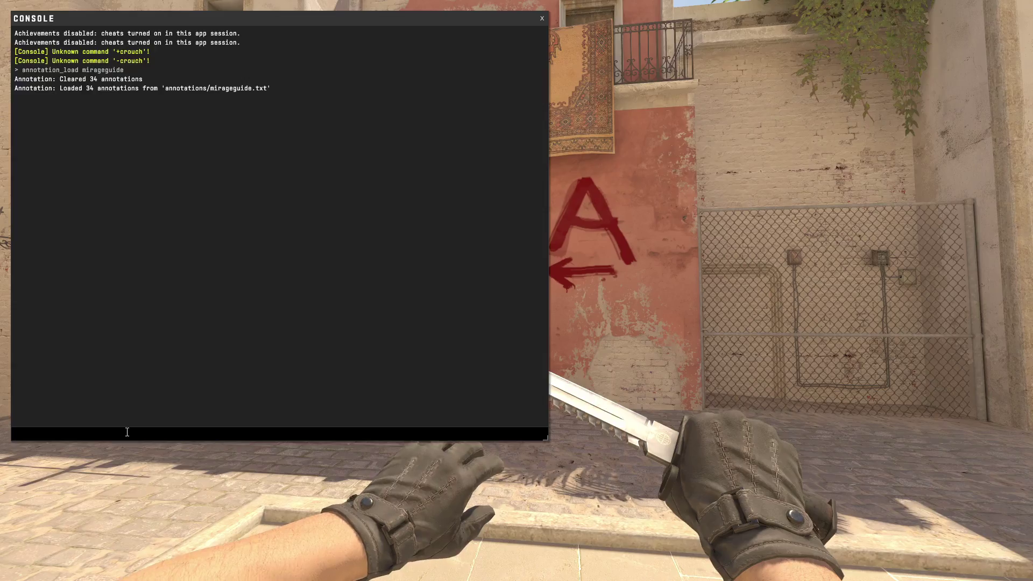
{"action": "key", "text": "grave"}
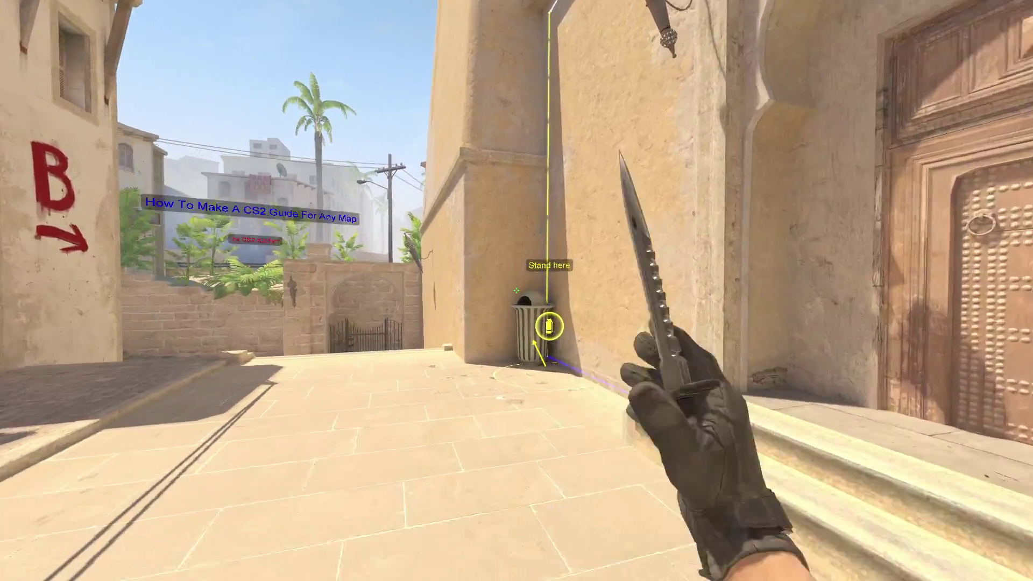
{"action": "key", "text": "4"}
{"action": "key", "text": "4"}
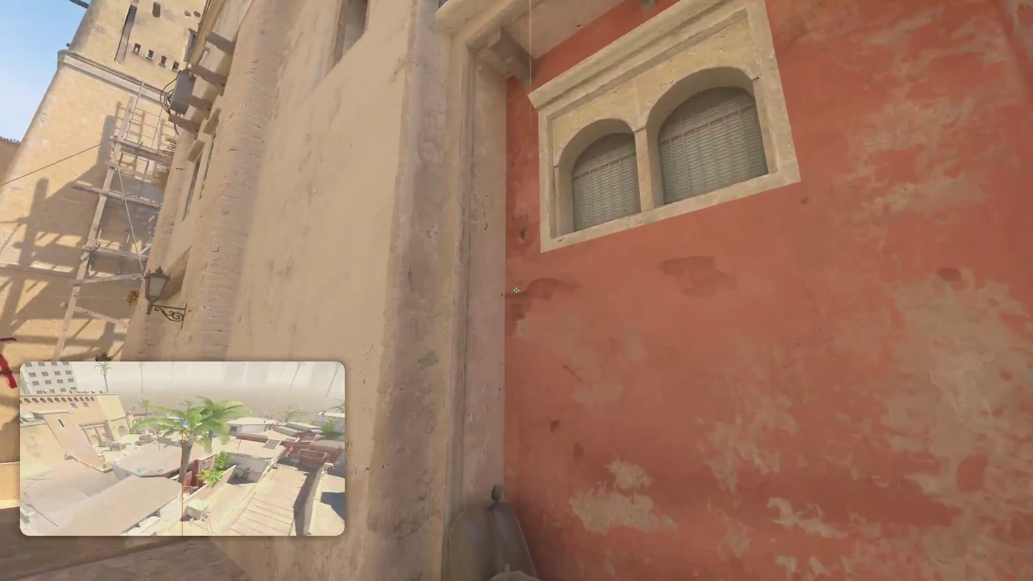
{"action": "key", "text": "3"}
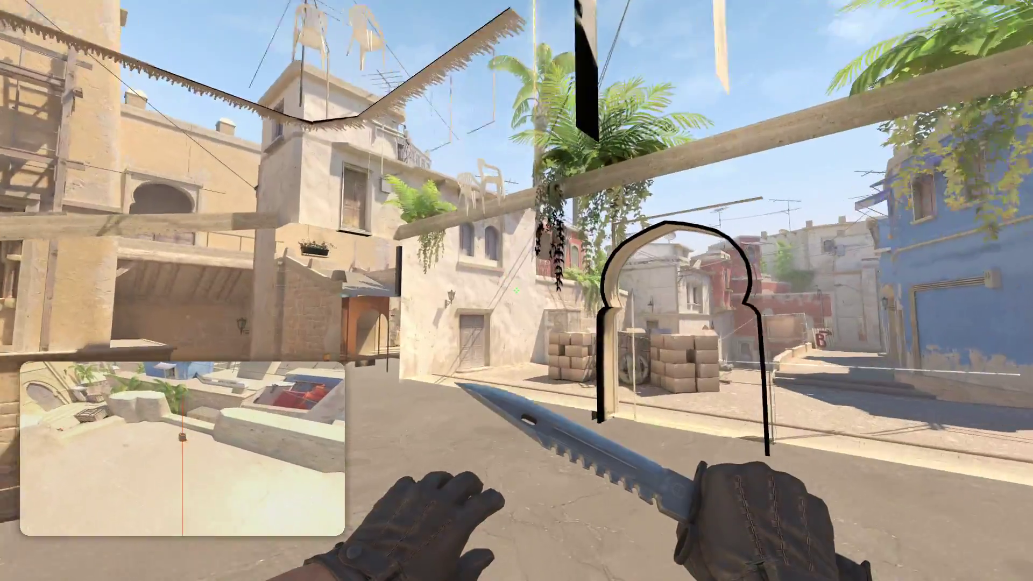